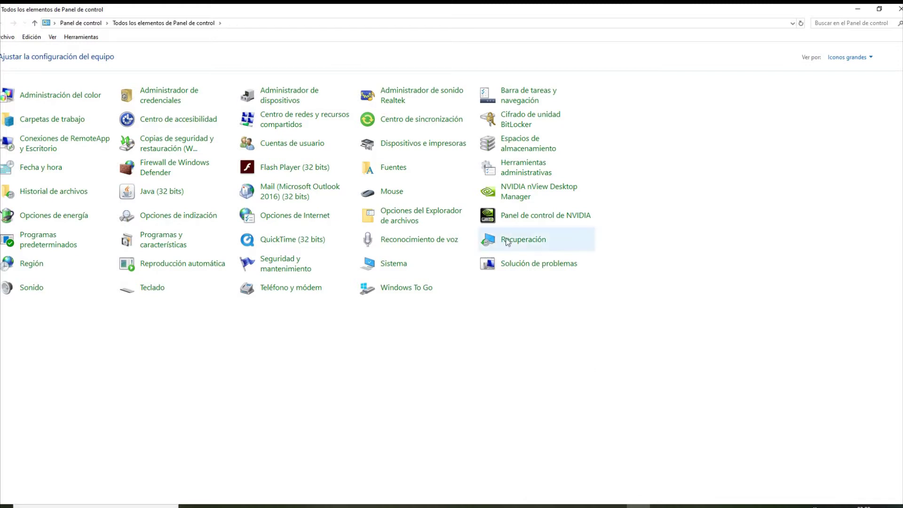
Open Dispositivos e impresoras and bring up the printing preferences of the EPSON L310 Series.
click(427, 147)
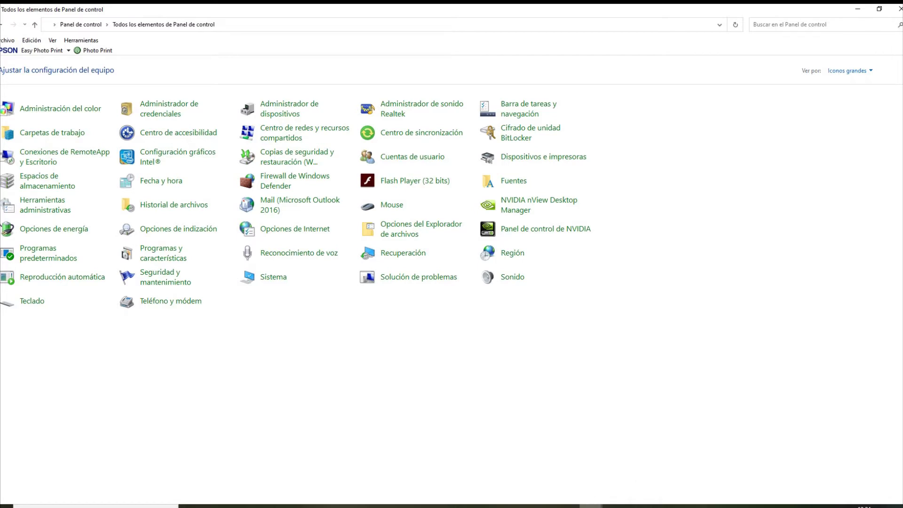
mouse_move(590, 505)
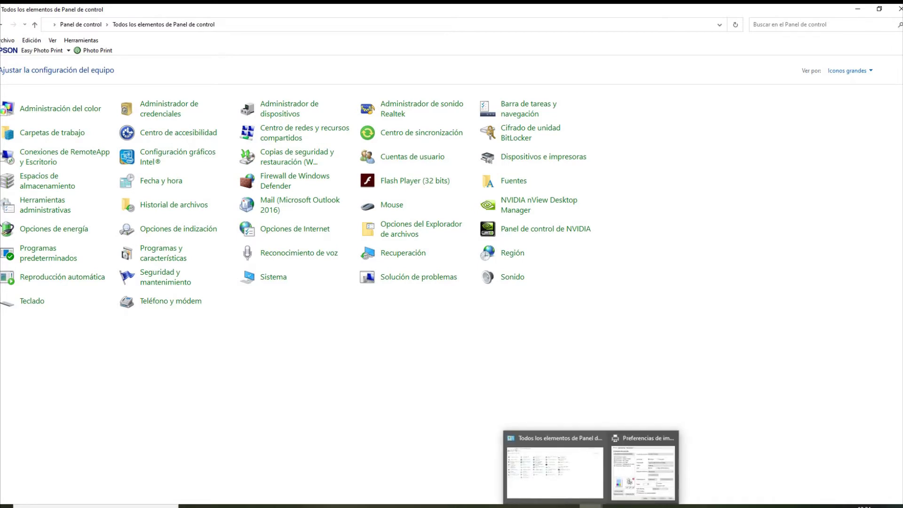
click(641, 465)
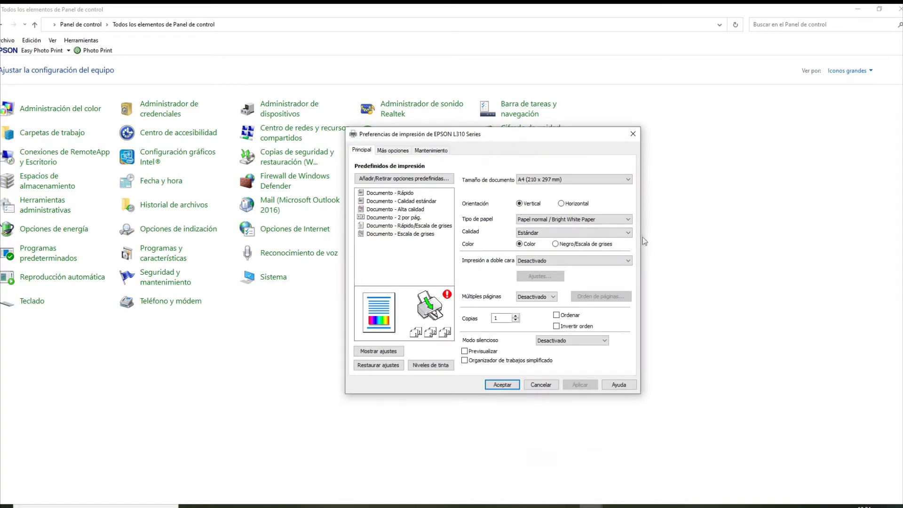
Set the EPSON L310 paper type to Premium Photo Paper Glossy.
click(622, 220)
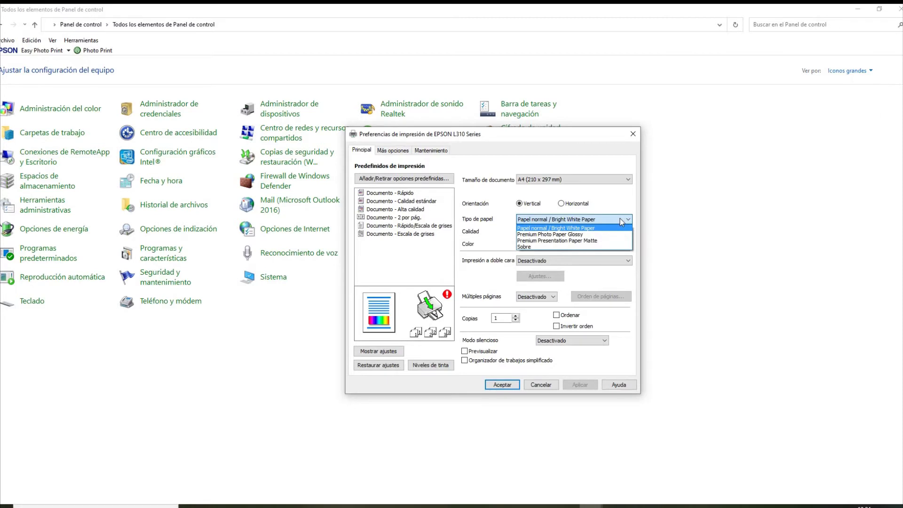
click(621, 220)
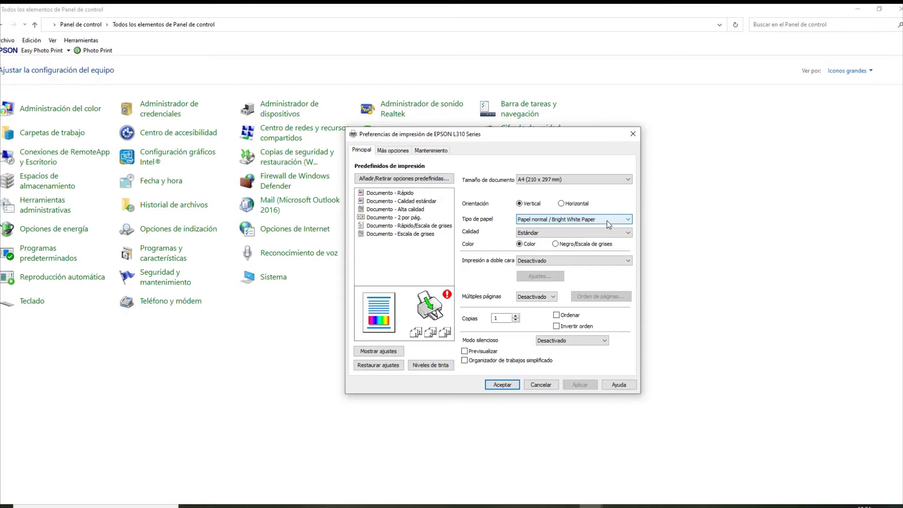
click(607, 221)
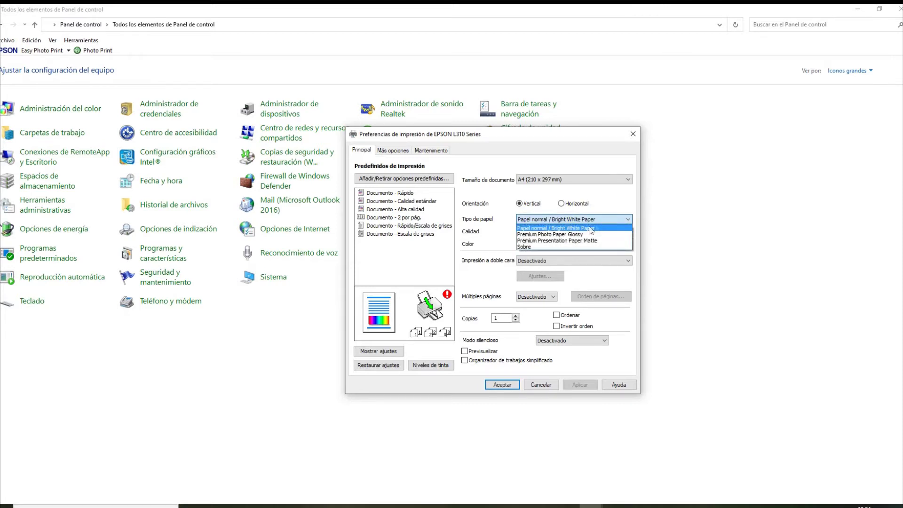
click(574, 235)
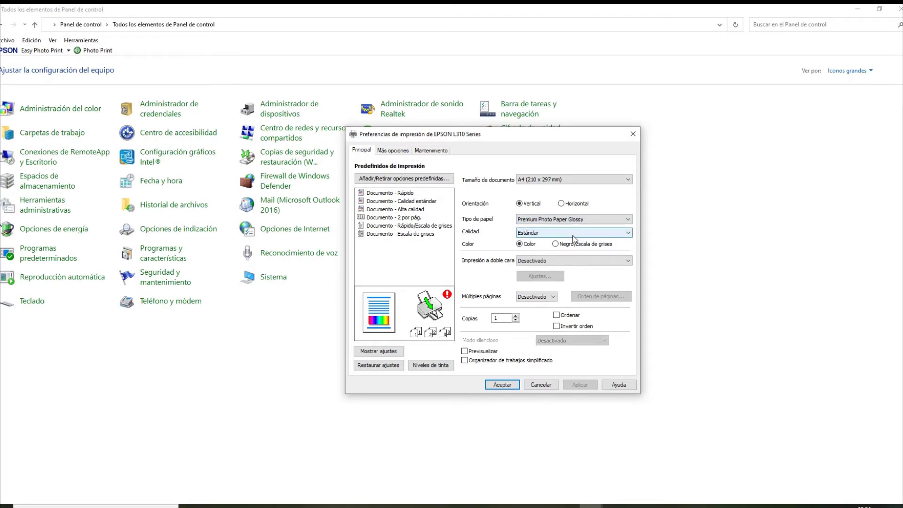
Examine the additional quality settings (Más ajustes) for the glossy photo paper and dismiss them without changes.
click(574, 233)
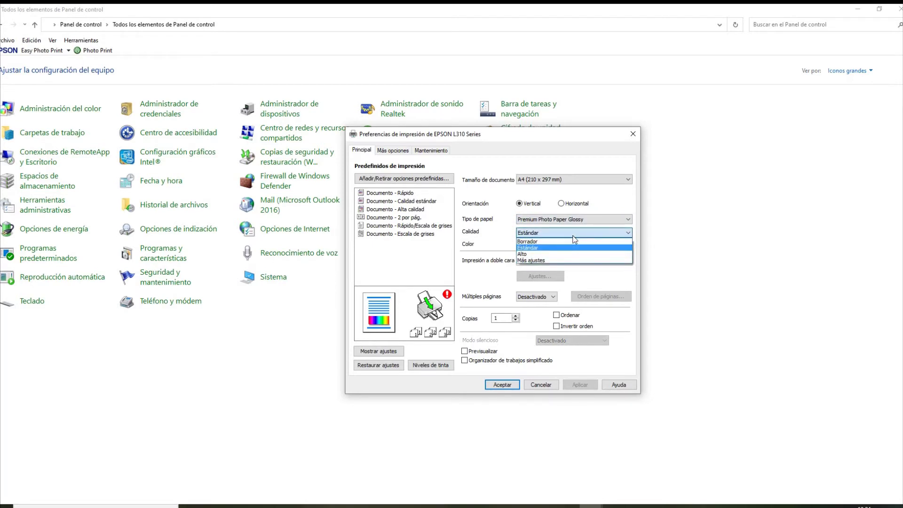
click(556, 261)
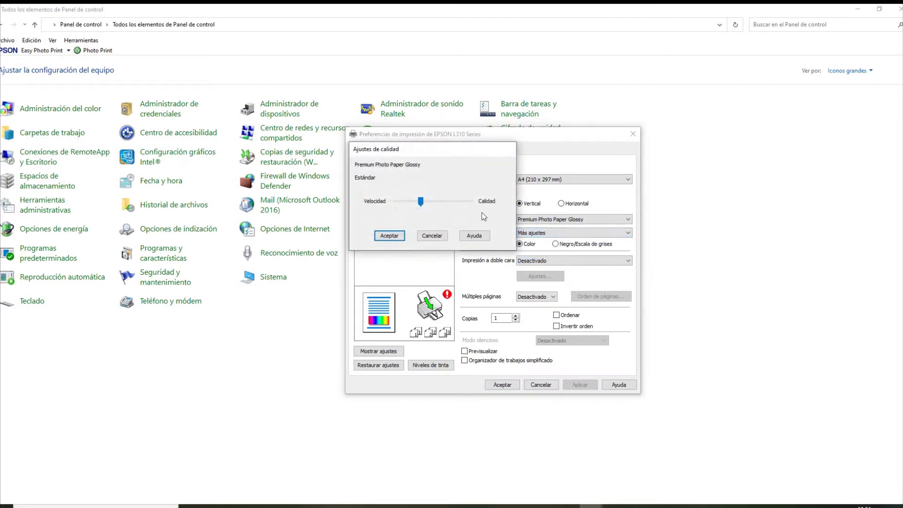
click(432, 236)
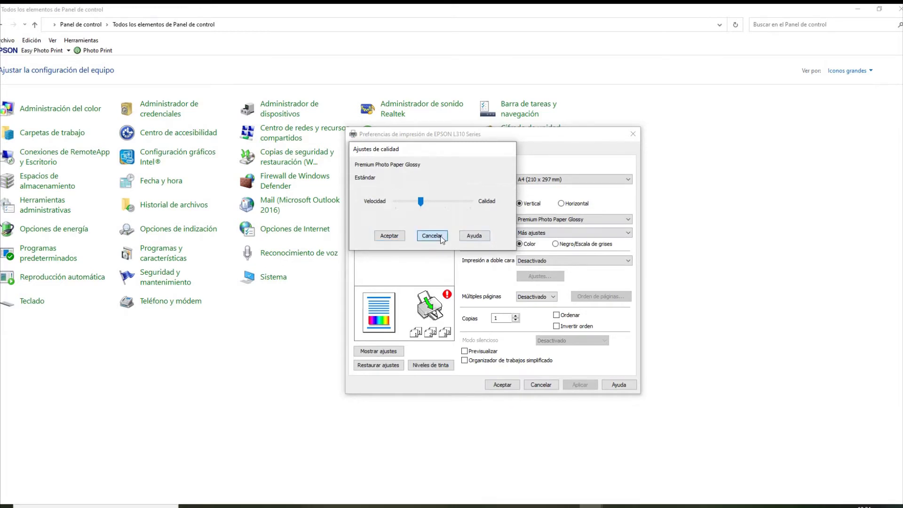
Set the paper type to Premium Presentation Paper Matte and the print quality to Alto.
click(568, 221)
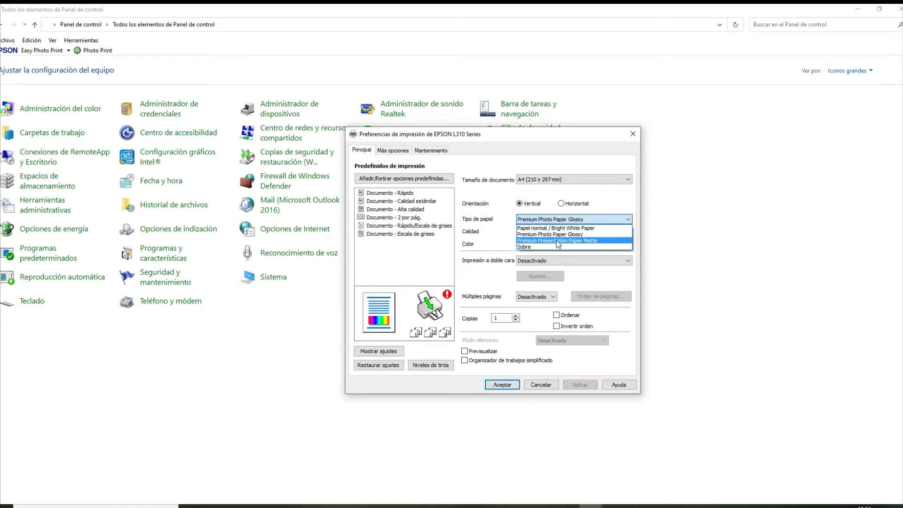
click(557, 242)
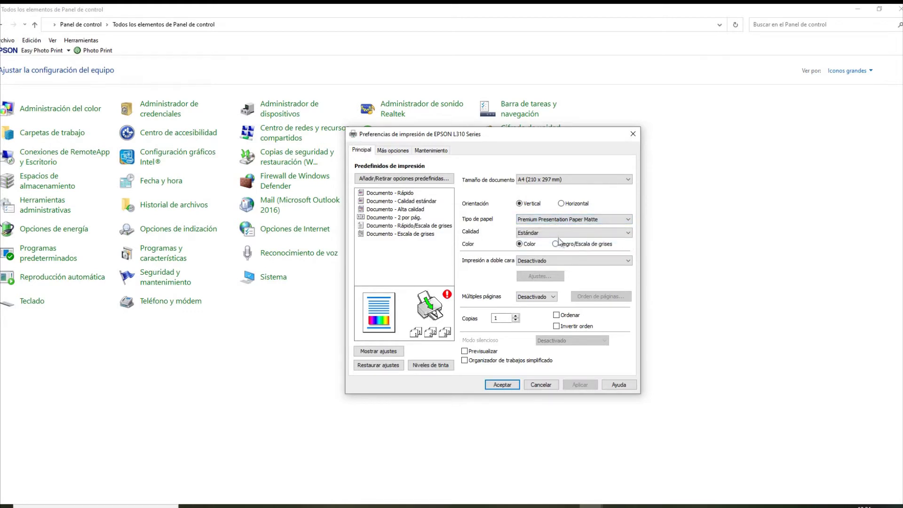
click(556, 232)
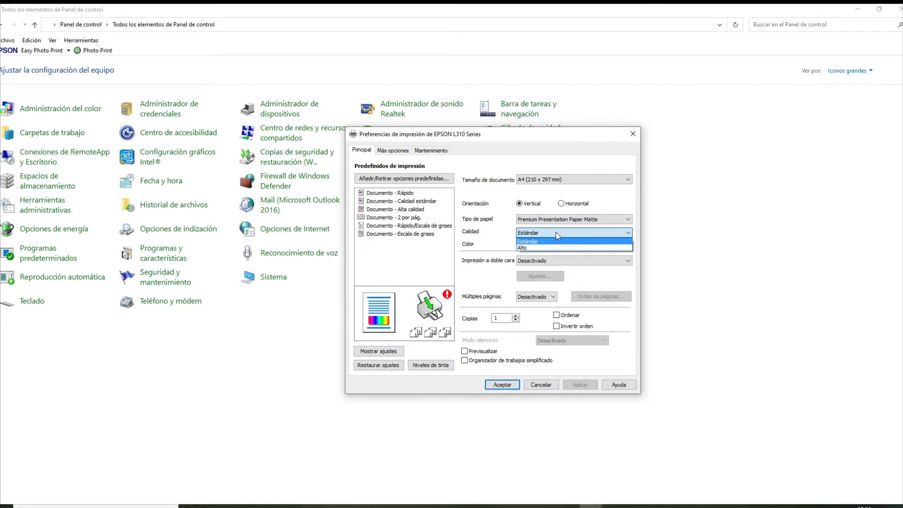
click(523, 248)
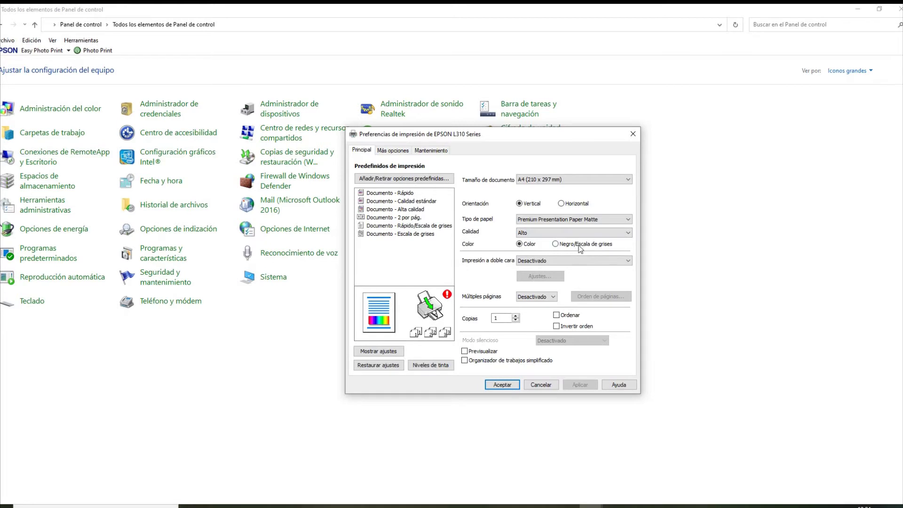
Set the EPSON L310 paper type to Sobre.
click(566, 221)
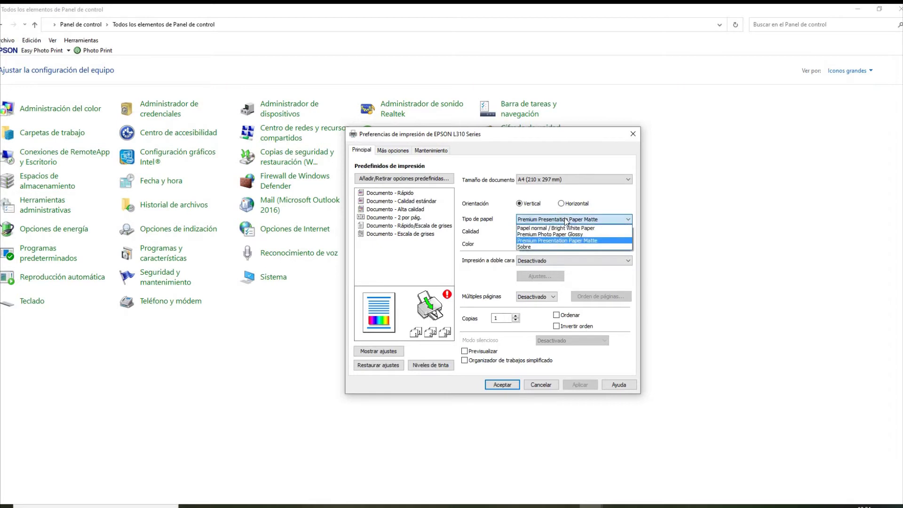
click(544, 247)
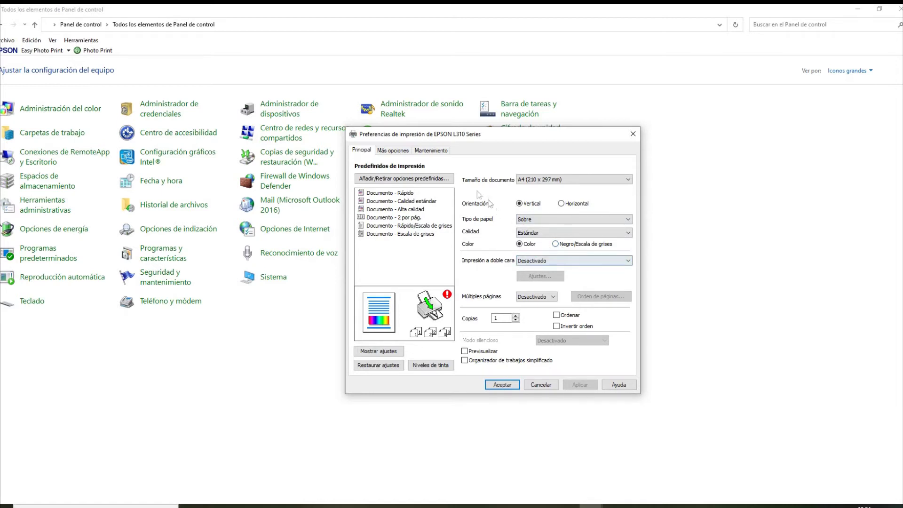
Examine the advanced color correction modes Ajustes de color, Corregir foto, ICM and Sin ajuste de color, and leave without saving.
click(403, 158)
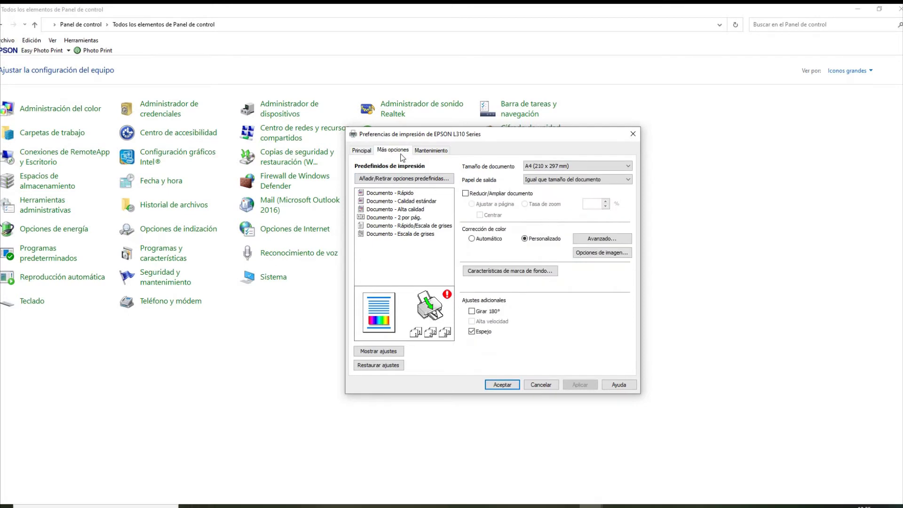
click(590, 236)
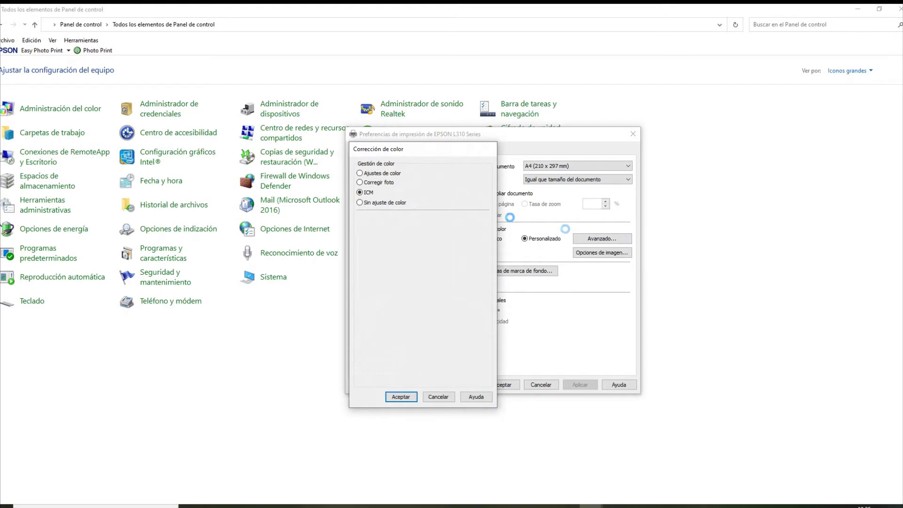
click(370, 174)
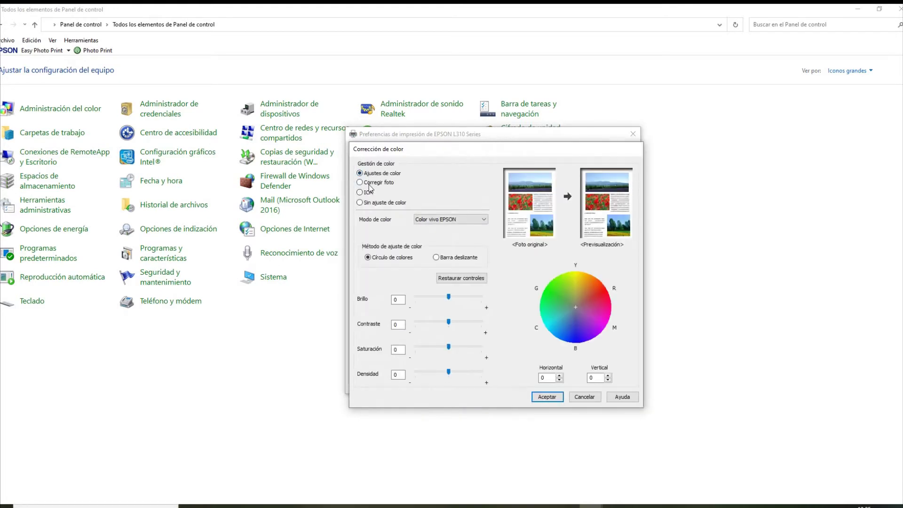
click(370, 184)
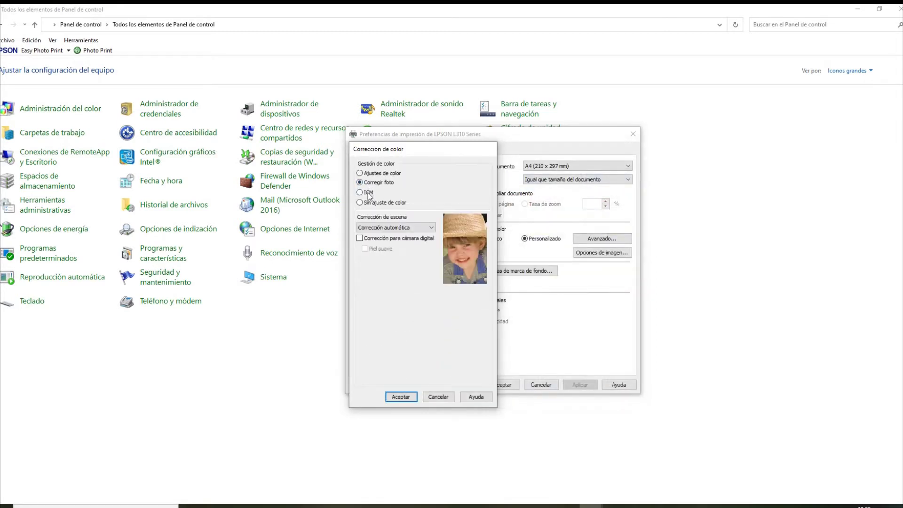
click(368, 193)
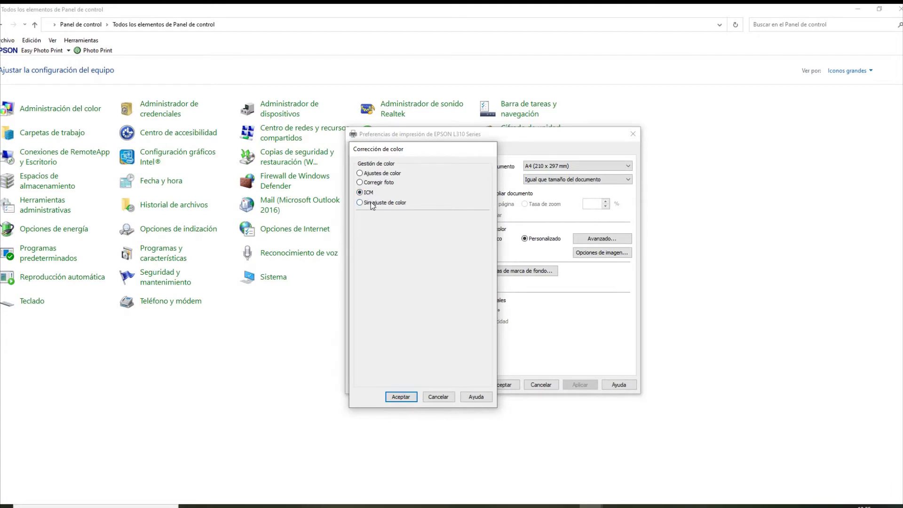
click(371, 203)
click(437, 397)
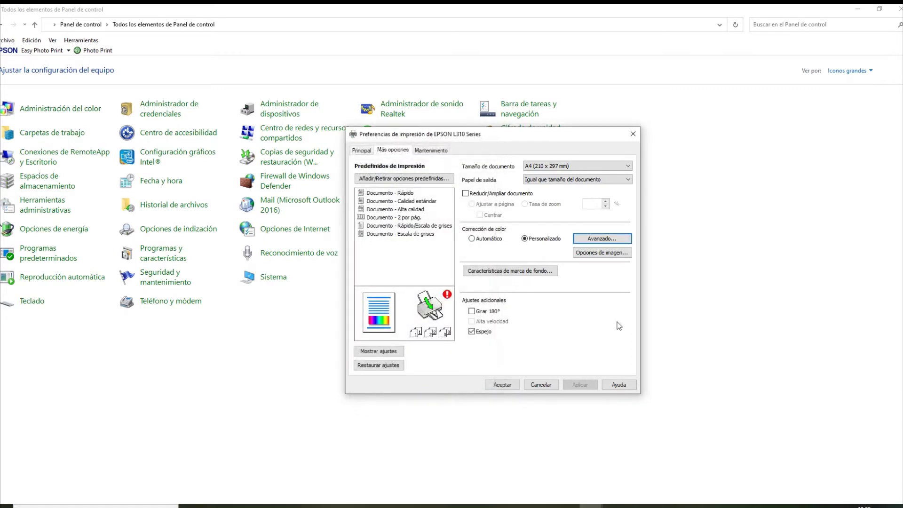
Review the available output paper sizes and return to the main printing preferences.
click(628, 181)
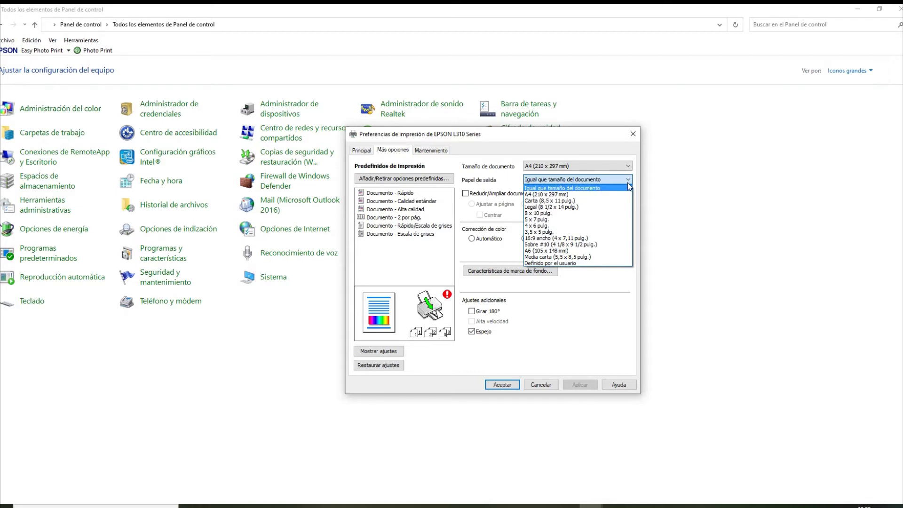
click(628, 184)
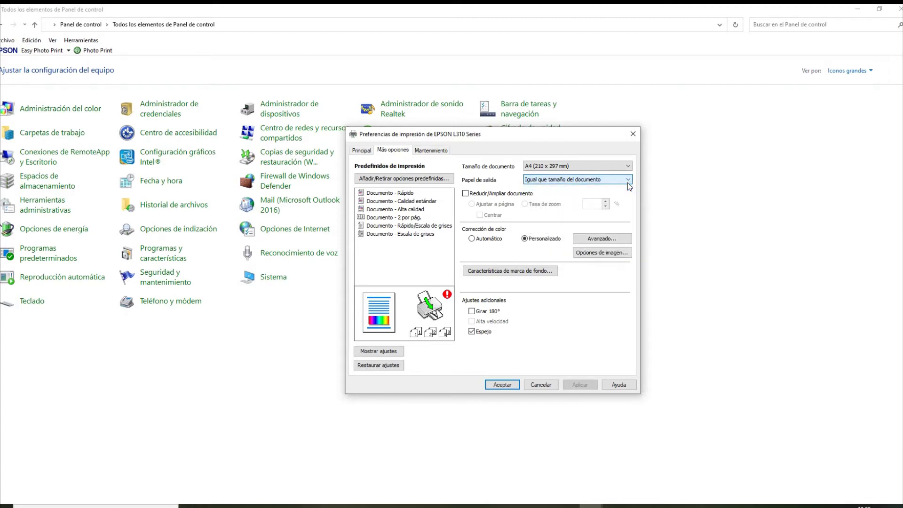
click(362, 152)
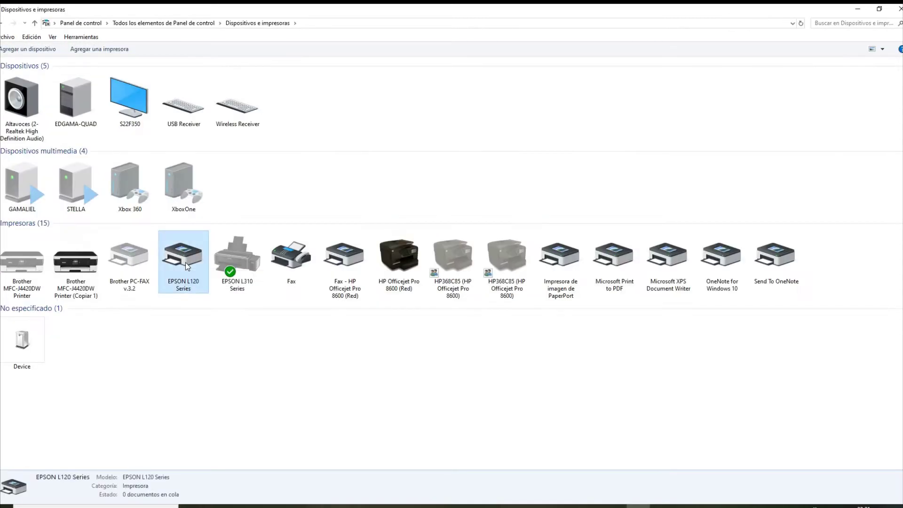
Open the EPSON L120 Series printer properties at the advanced options and review the installed drivers.
right_click(186, 261)
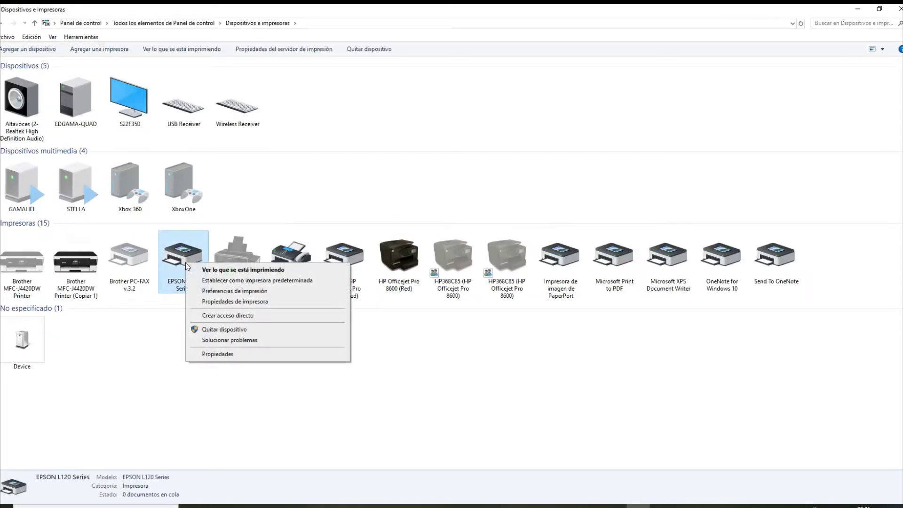
click(219, 302)
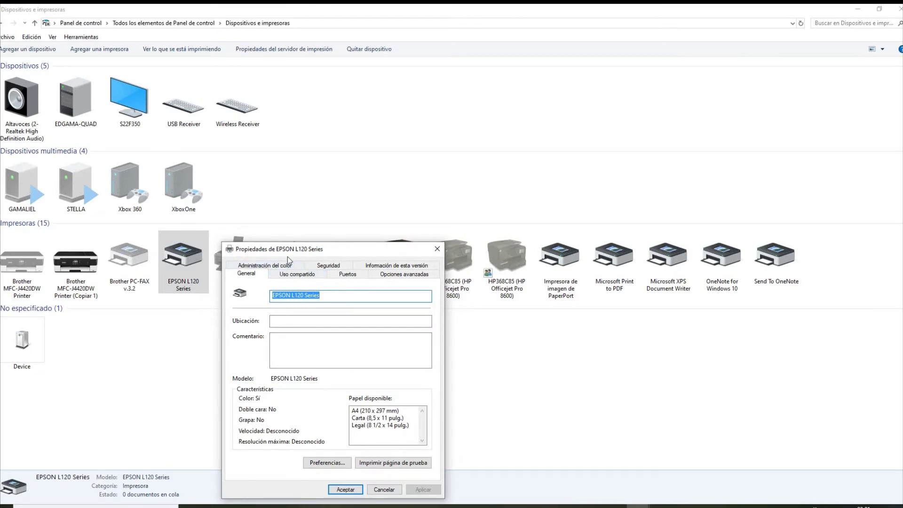
drag(301, 254, 310, 116)
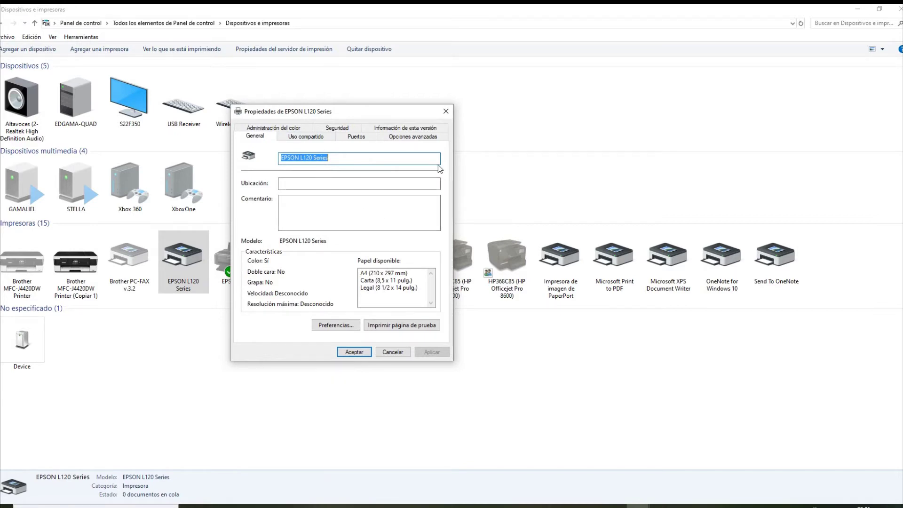
click(424, 139)
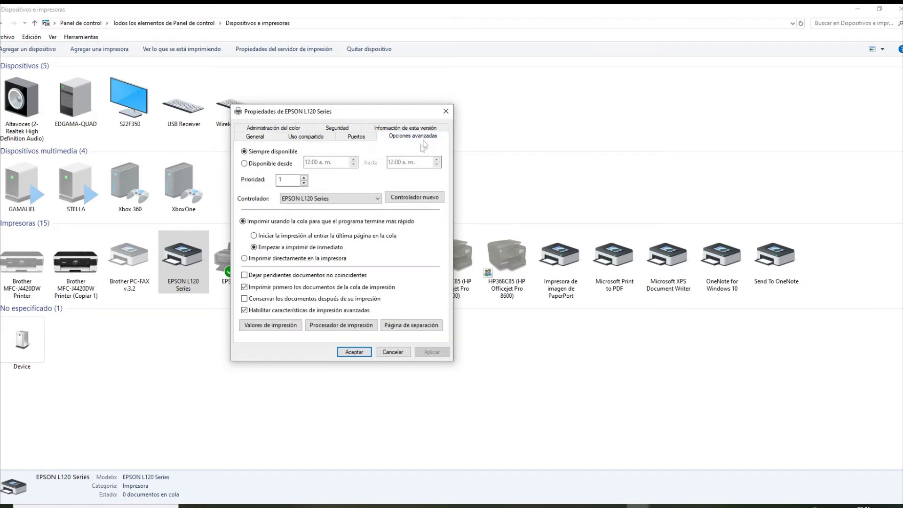
click(377, 201)
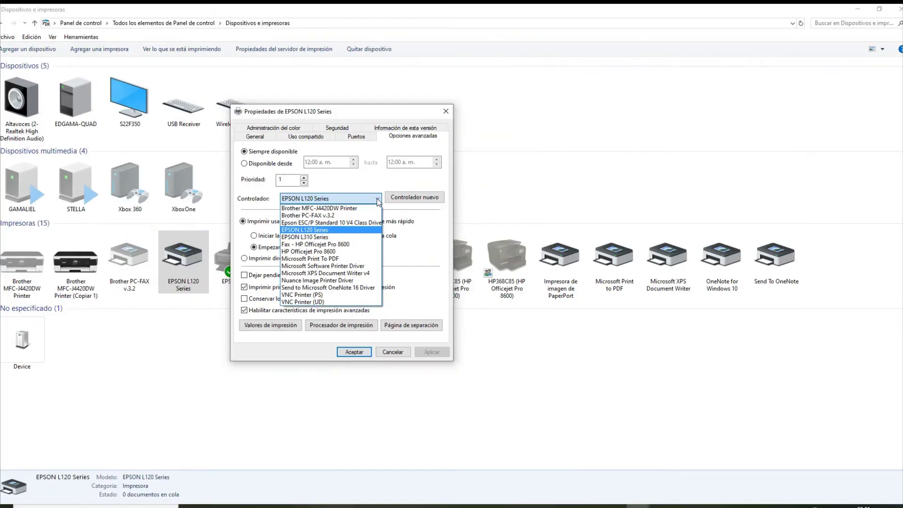
click(377, 201)
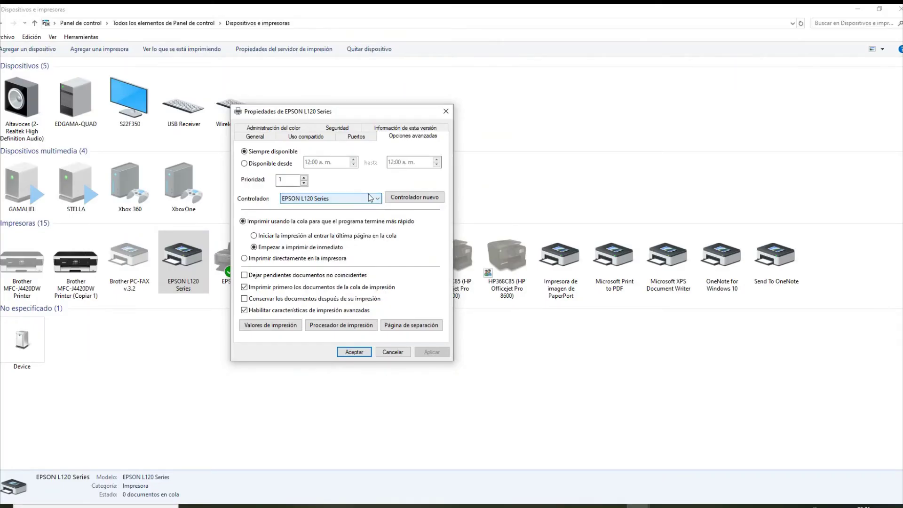
Start adding a new driver for the EPSON L120 printer and choose EPSON as the manufacturer.
click(415, 198)
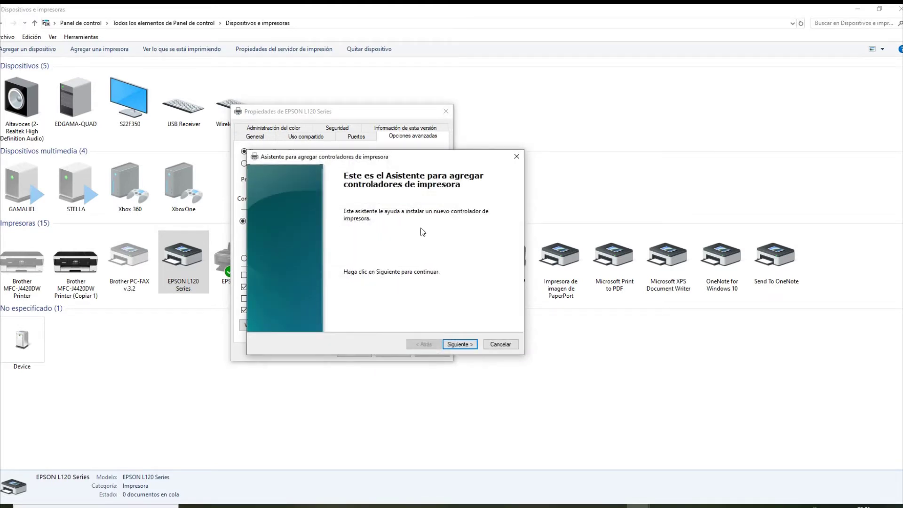
click(463, 346)
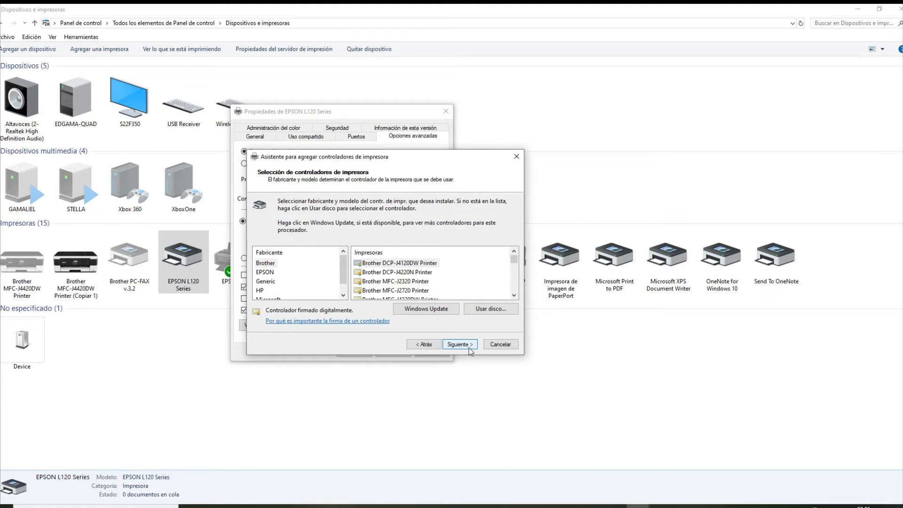
click(343, 296)
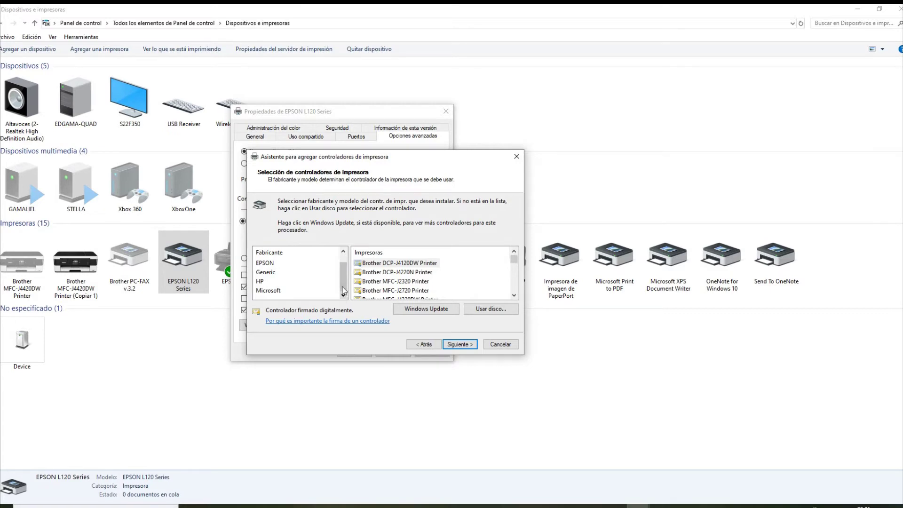
drag(343, 287, 342, 263)
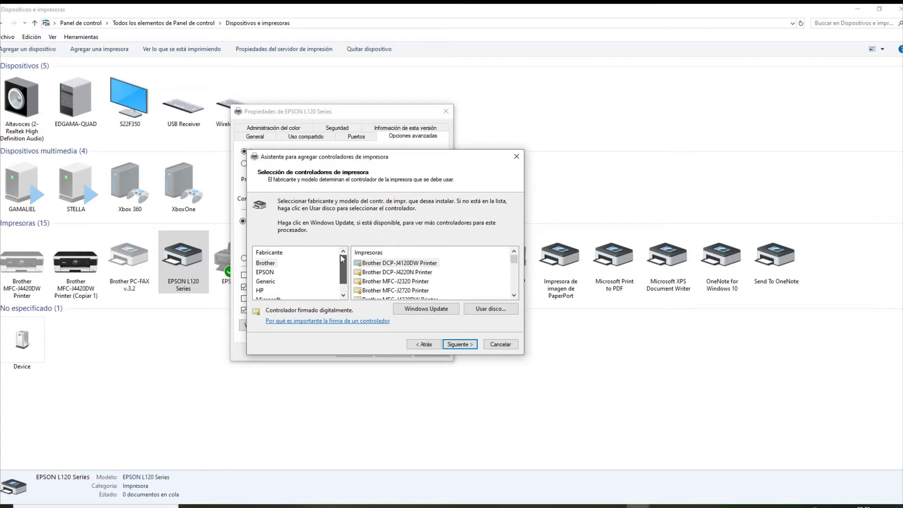
click(264, 273)
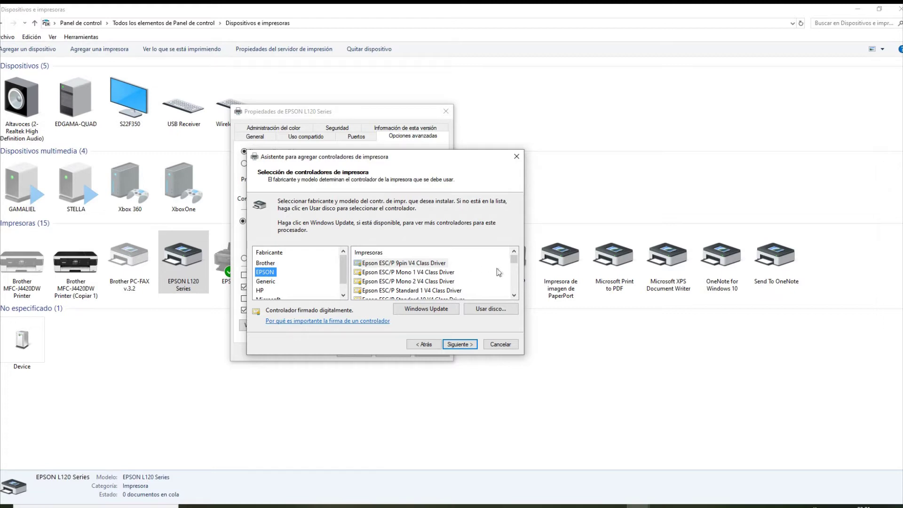
Install the EPSON L310 Series driver for the EPSON L120 printer, apply the change and close its properties.
click(513, 296)
click(514, 295)
click(514, 295)
click(513, 296)
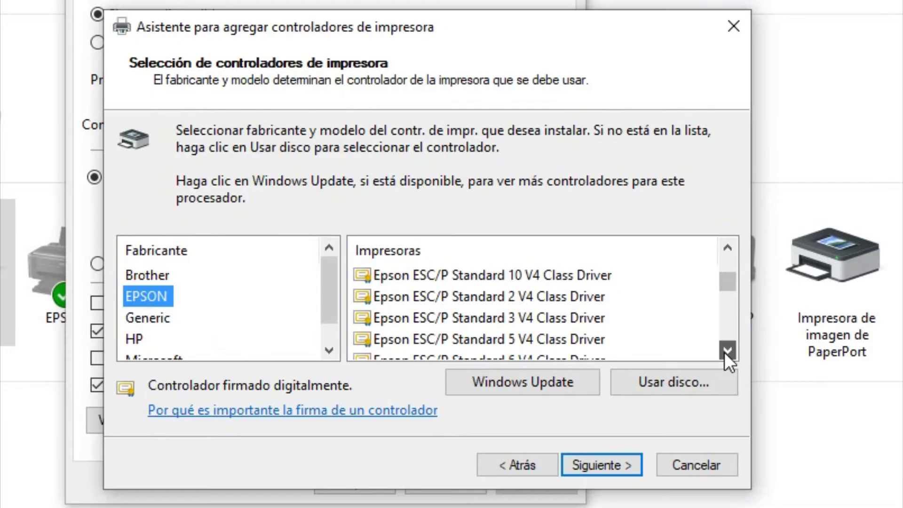
click(724, 353)
click(725, 353)
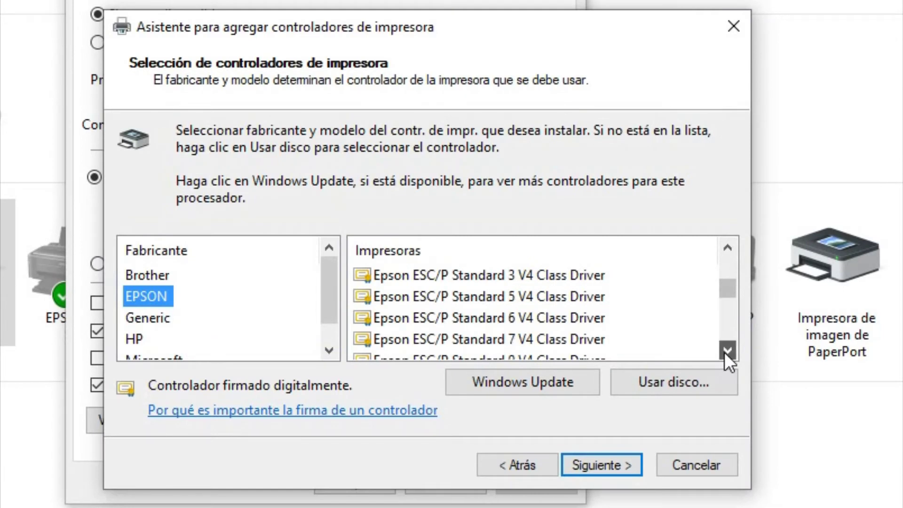
click(724, 352)
click(724, 352)
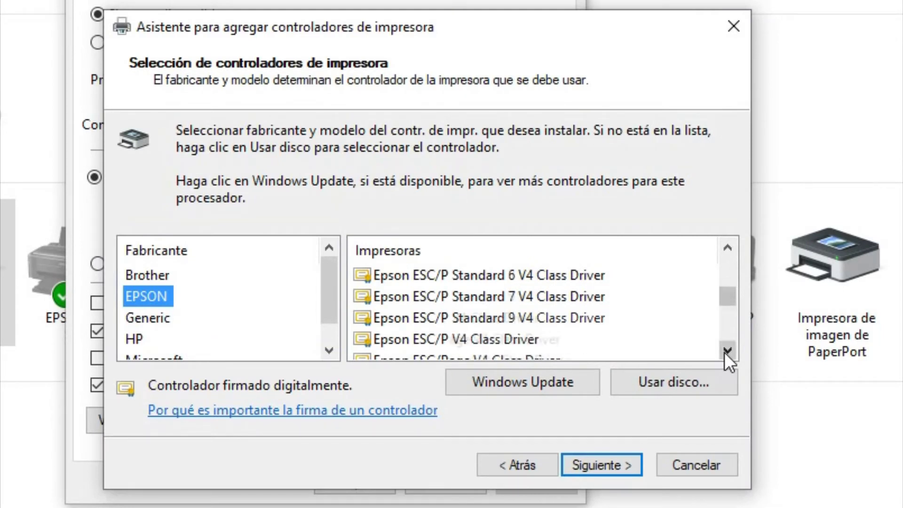
click(724, 352)
click(725, 352)
click(724, 352)
click(724, 352)
click(724, 352)
click(724, 352)
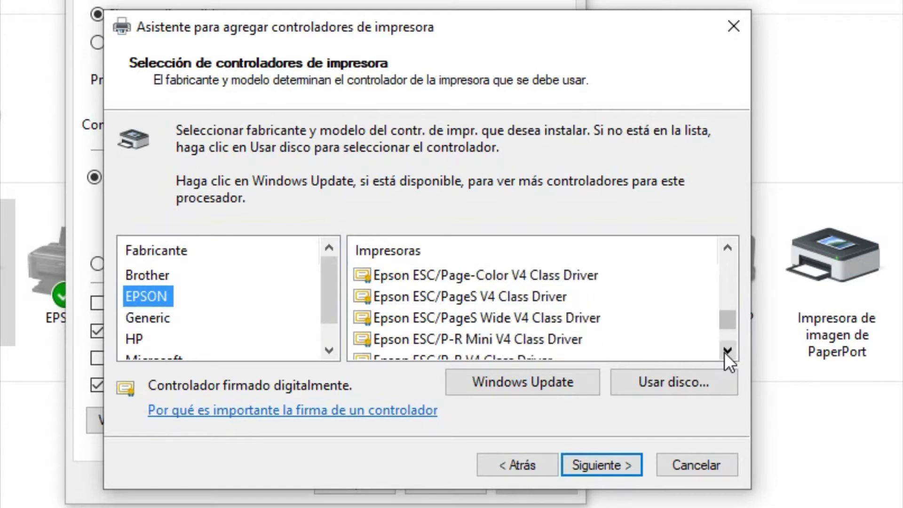
click(724, 351)
click(724, 352)
click(724, 351)
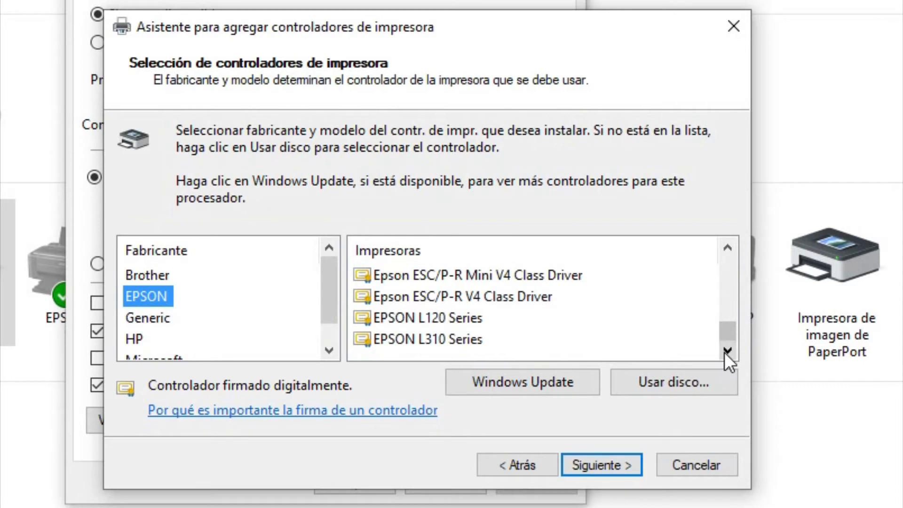
click(413, 339)
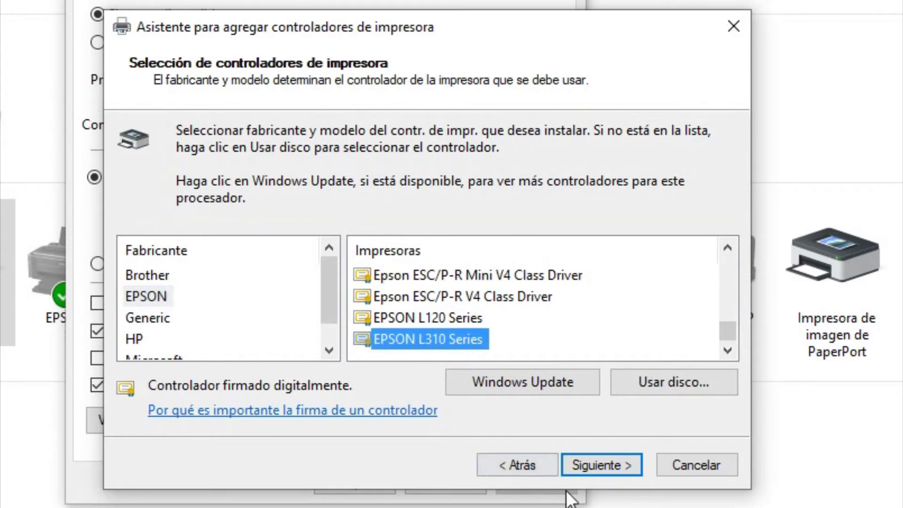
click(627, 459)
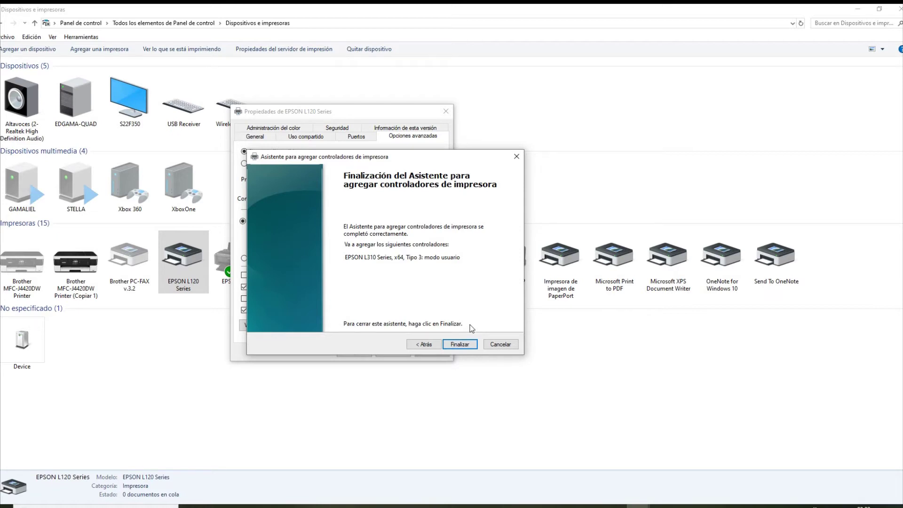
click(469, 345)
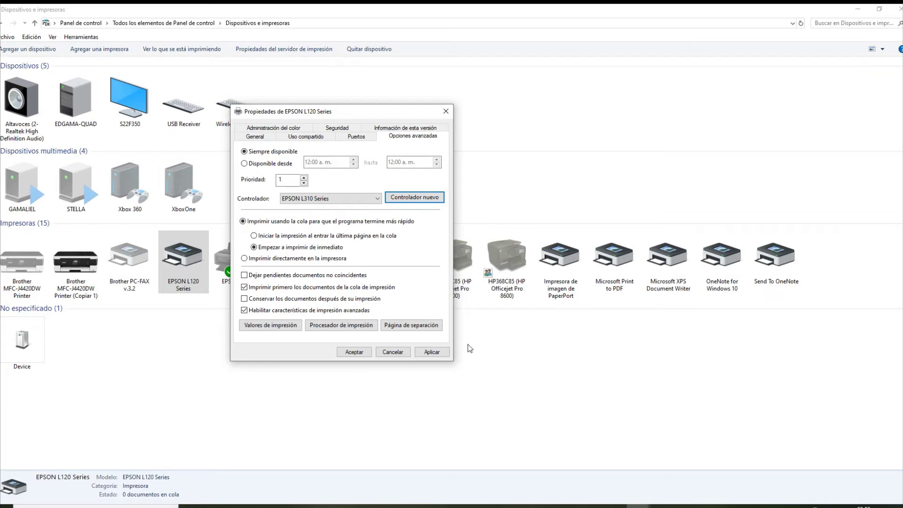
click(431, 351)
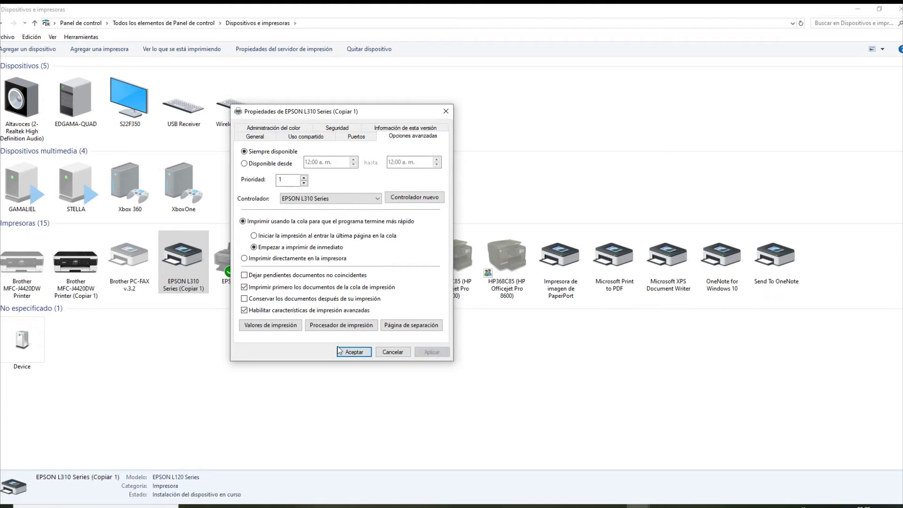
click(353, 351)
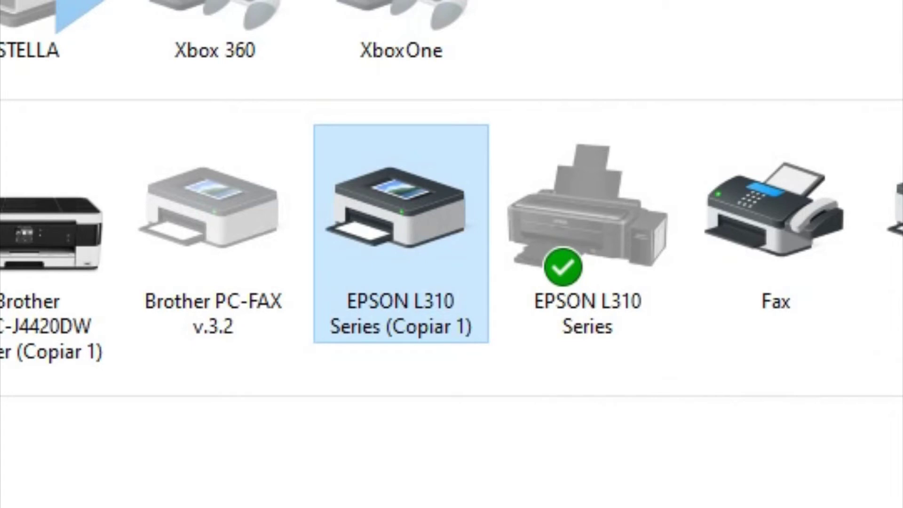
Rename the EPSON L310 Series (Copiar 1) printer to EPSON L210 Series.
mouse_move(399, 277)
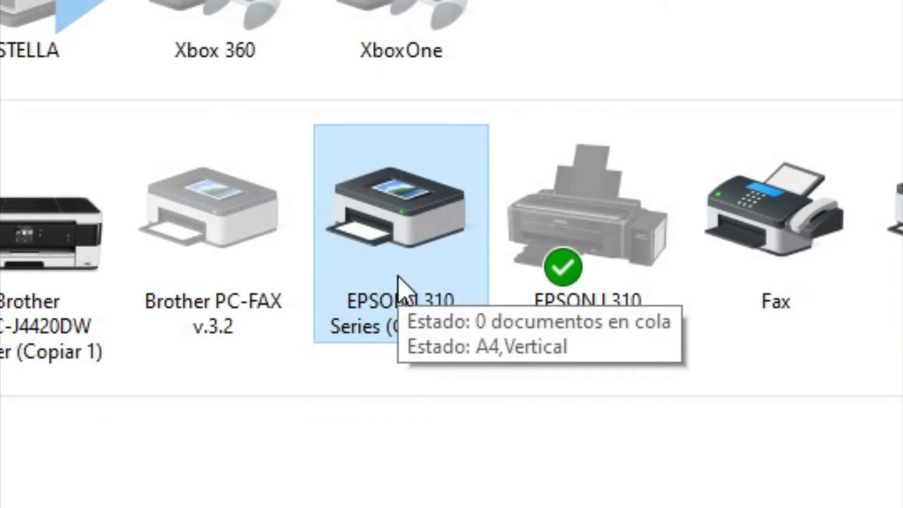
mouse_move(398, 352)
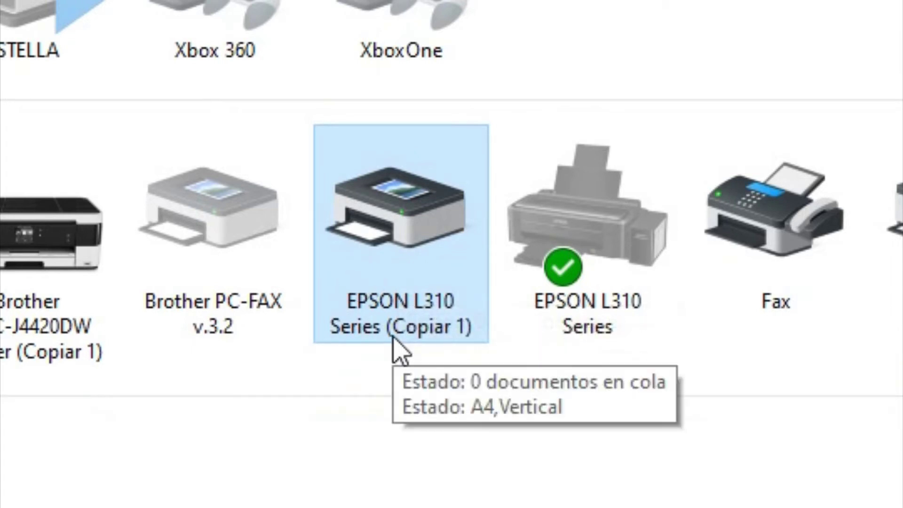
right_click(385, 232)
click(865, 387)
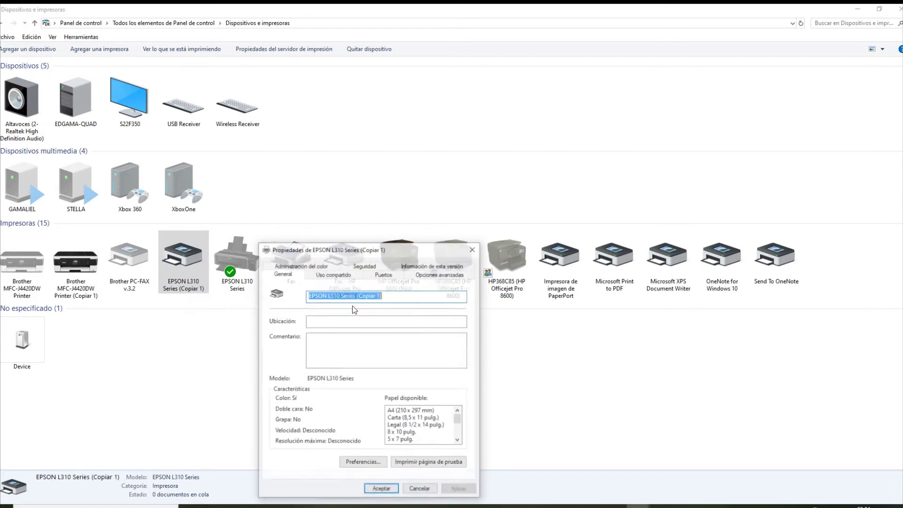
drag(395, 254, 388, 172)
click(388, 214)
drag(324, 215, 328, 215)
text(2)
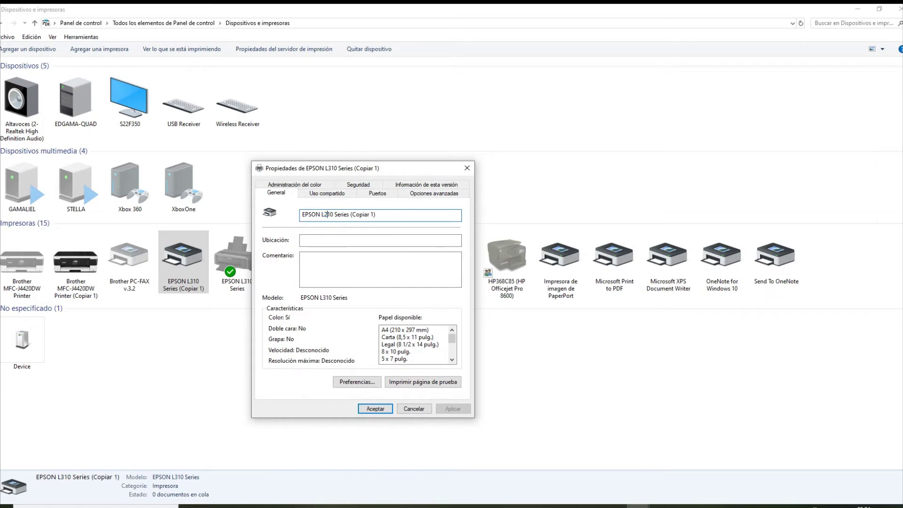
drag(350, 215, 413, 215)
key(BackSpace)
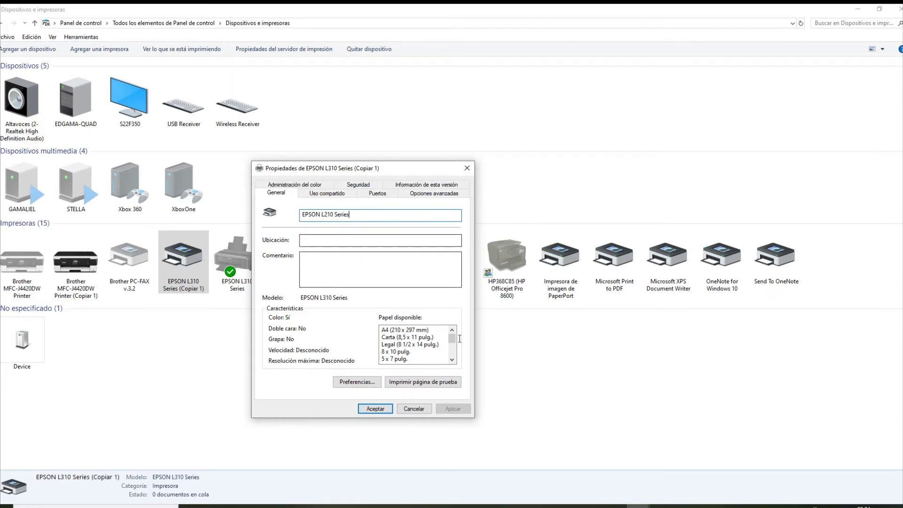
click(376, 408)
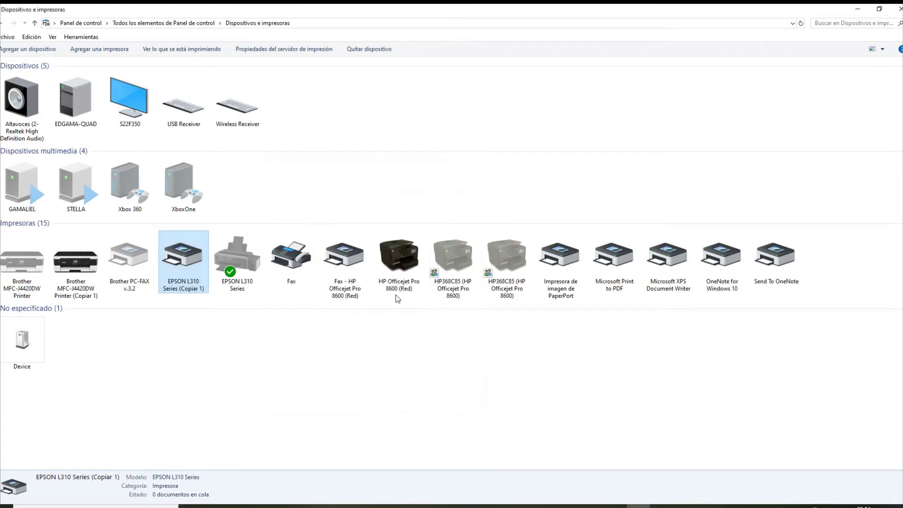
click(295, 374)
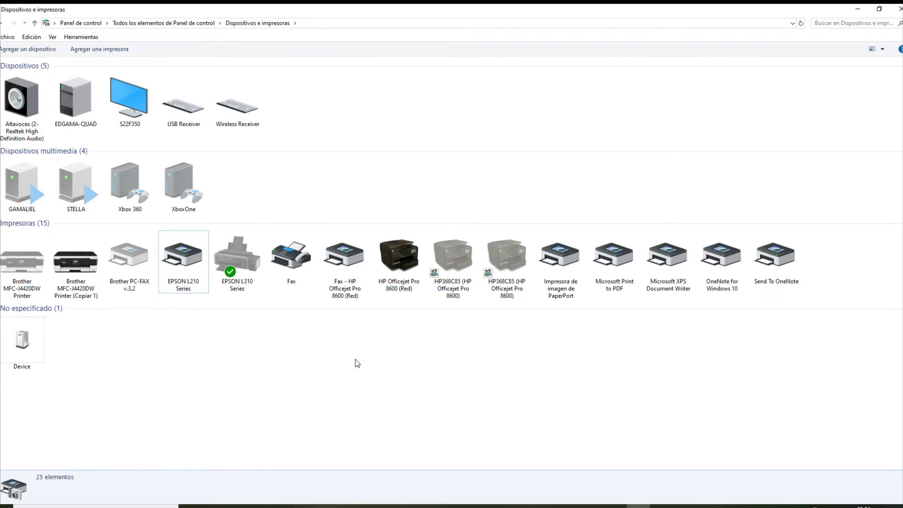
Rename the EPSON L210 Series printer to EPSON L120 Series.
right_click(202, 266)
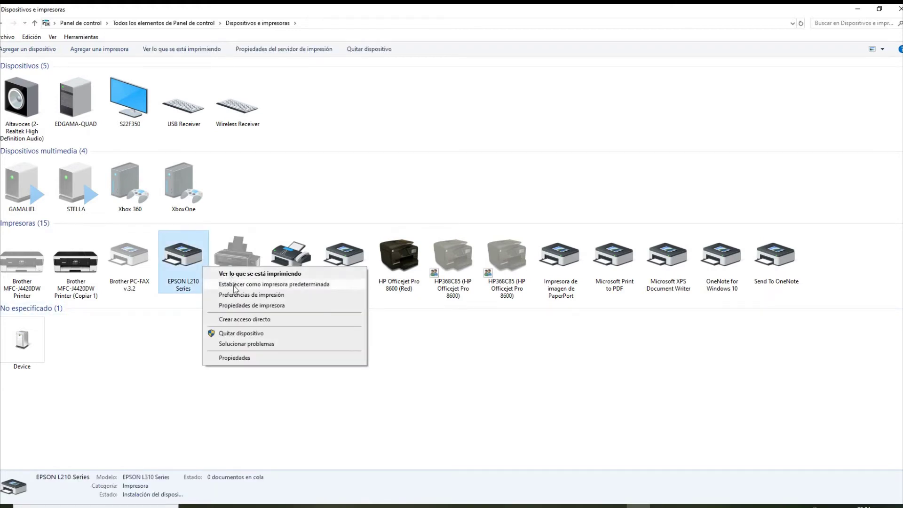
click(239, 305)
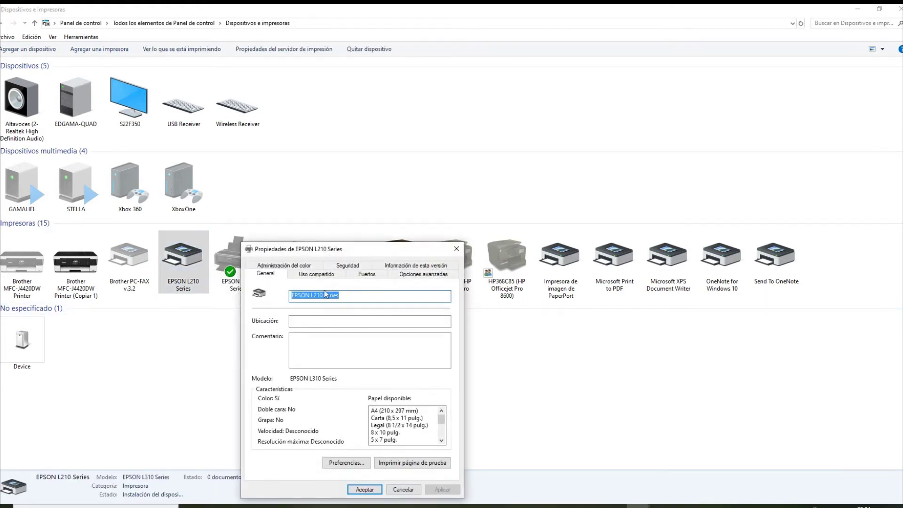
click(314, 297)
text(120)
key(Delete)
key(Delete)
key(Delete)
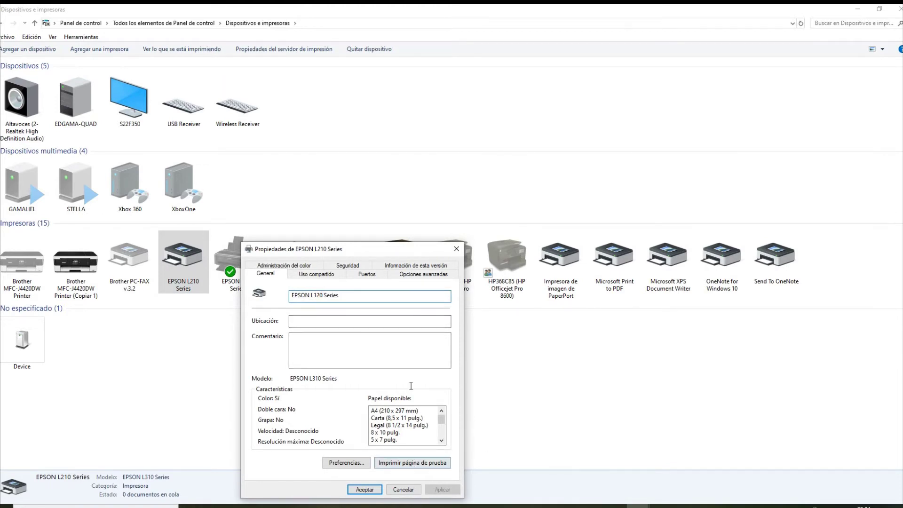
drag(387, 249, 386, 112)
click(365, 369)
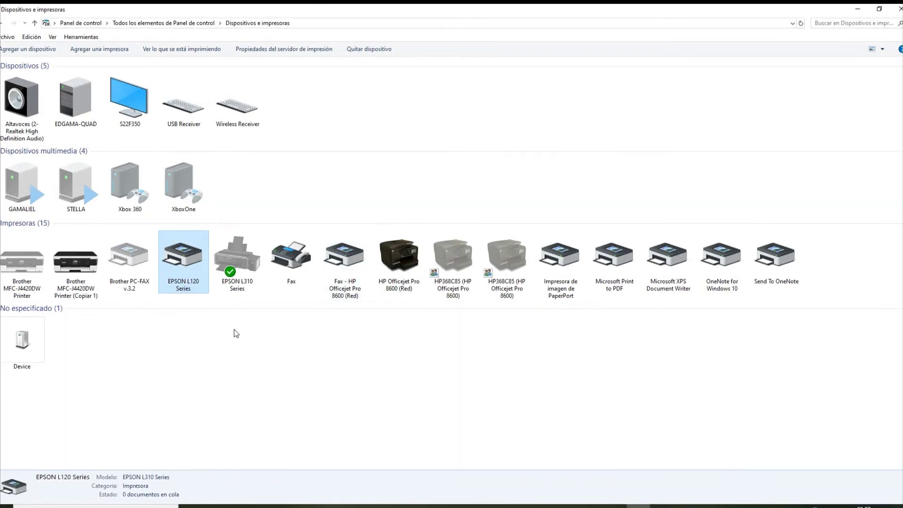
Open the printing preferences of the EPSON L120 Series and review the available paper types and quality levels.
right_click(194, 258)
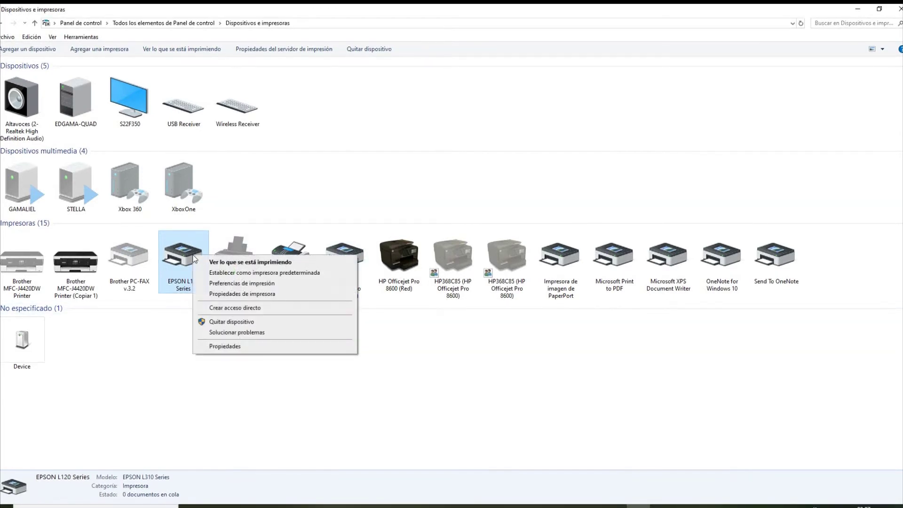
click(244, 284)
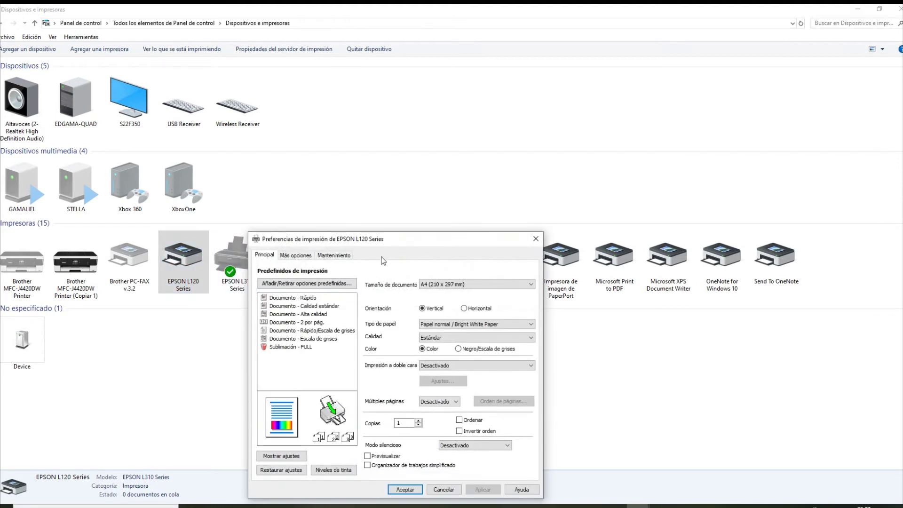
drag(386, 243, 393, 145)
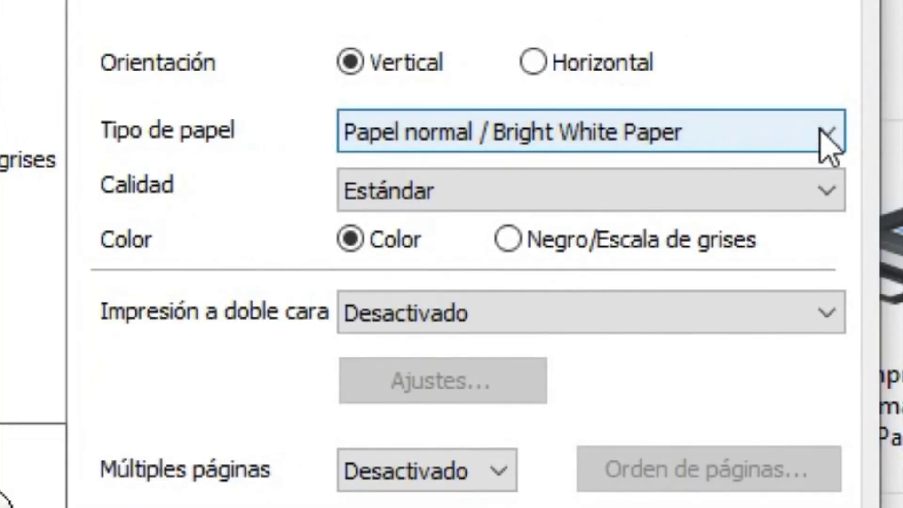
click(824, 136)
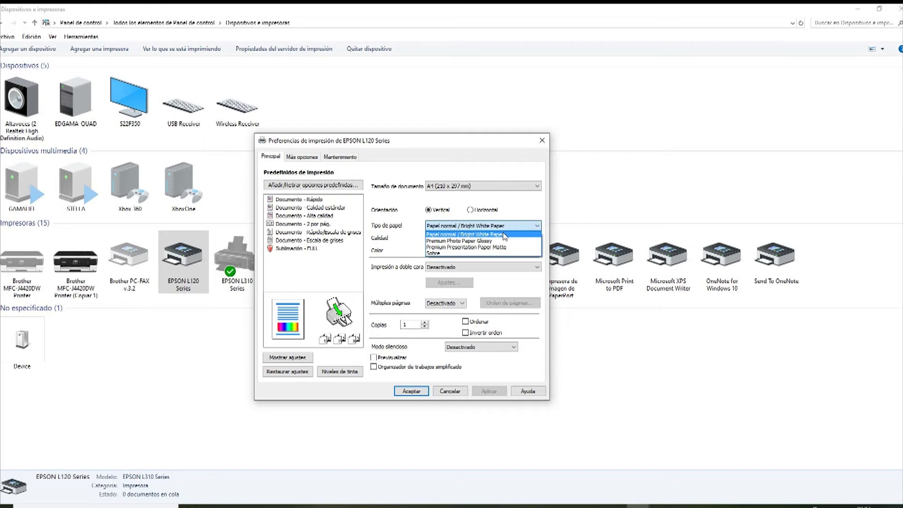
click(528, 225)
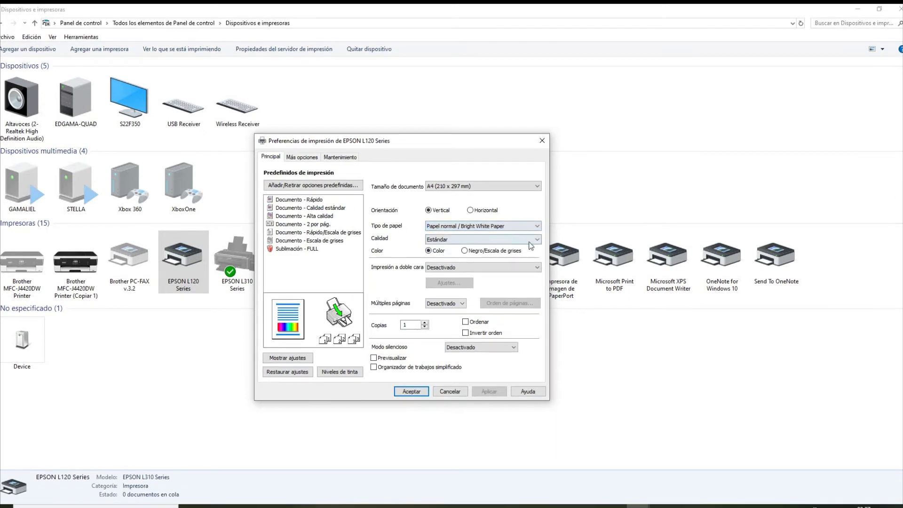
click(463, 240)
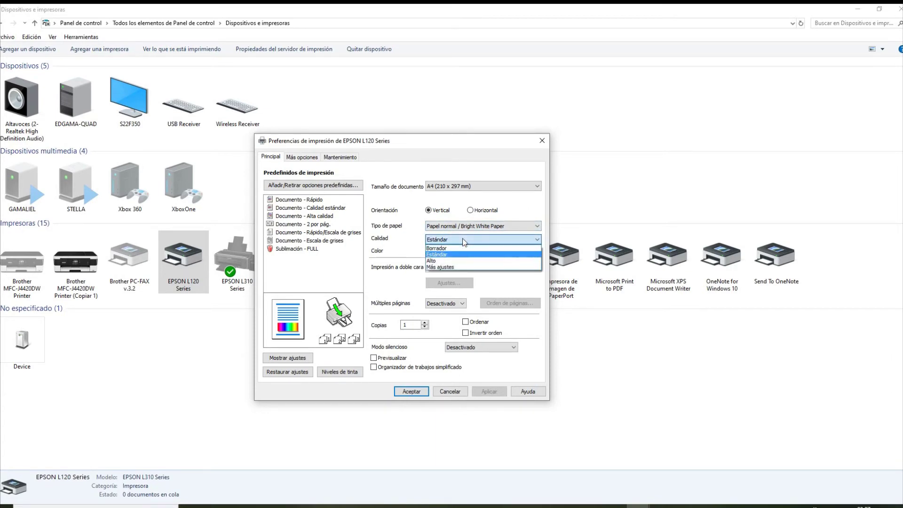
click(517, 200)
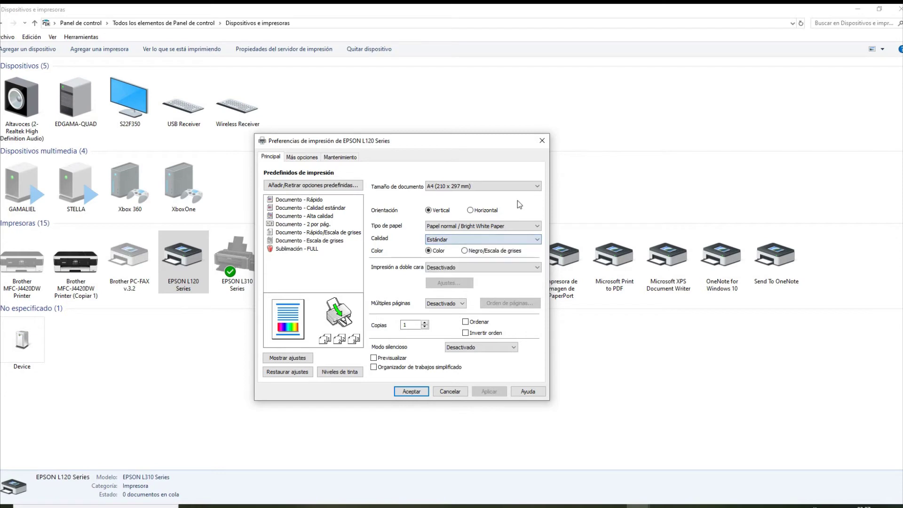
Set the color correction of the EPSON L120 Series to Personalizado and open its advanced color correction settings.
click(299, 160)
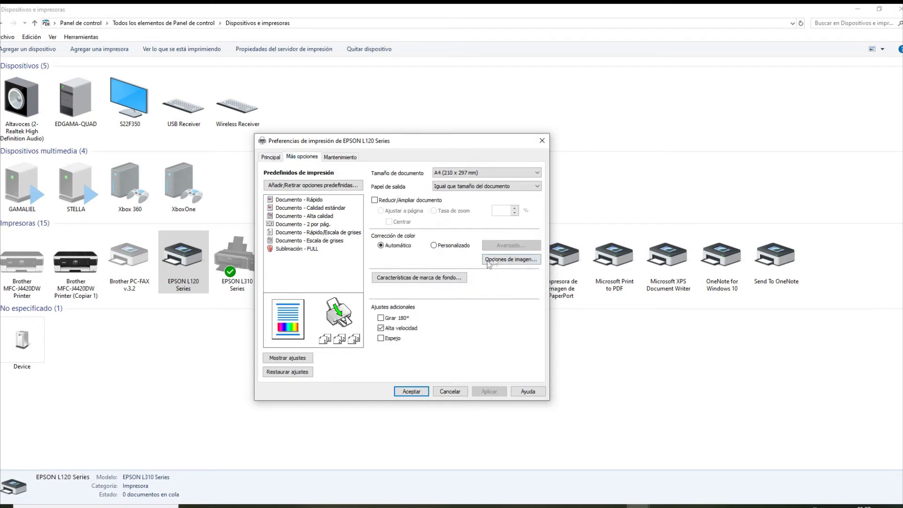
click(458, 246)
click(508, 248)
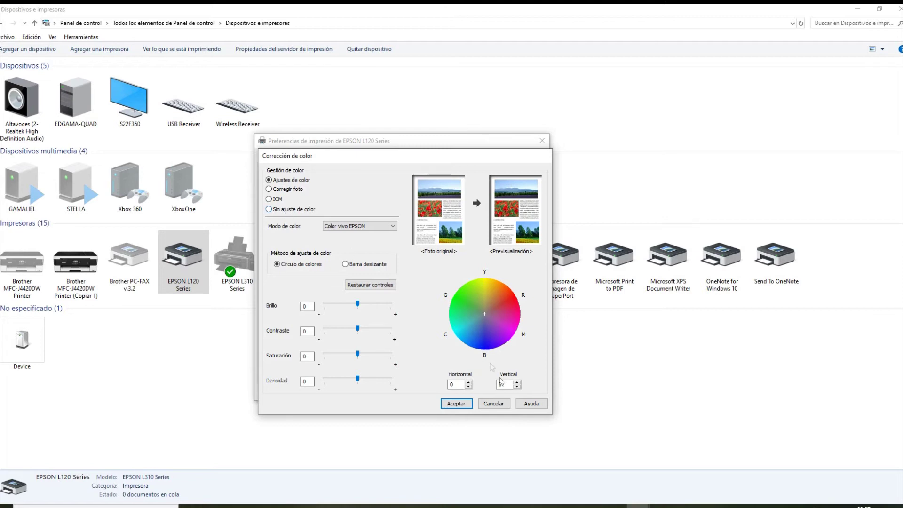
Try the Espejo setting and view the maintenance options of the EPSON L120 Series, discarding the preference changes.
click(501, 405)
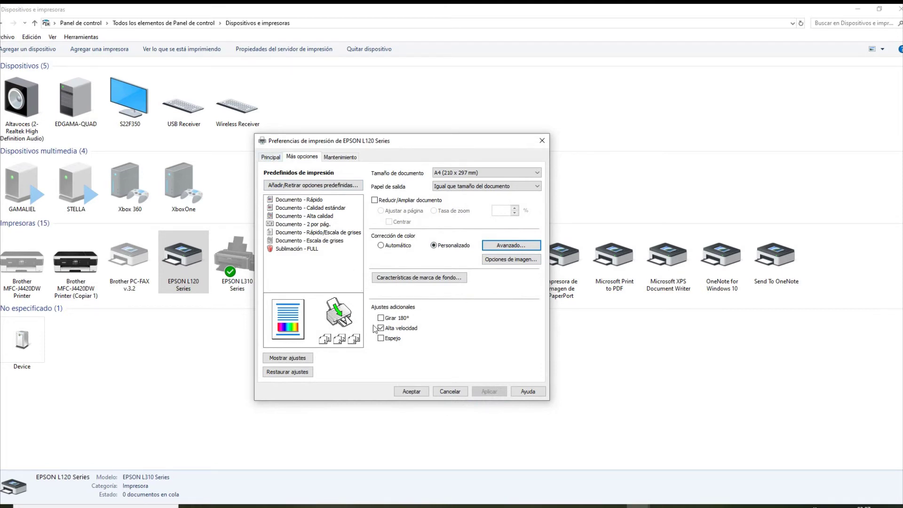
click(381, 339)
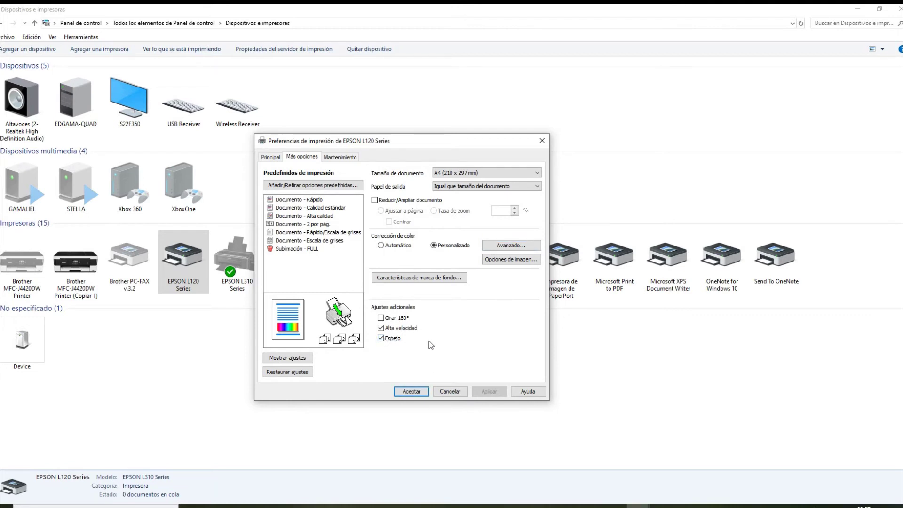
click(339, 157)
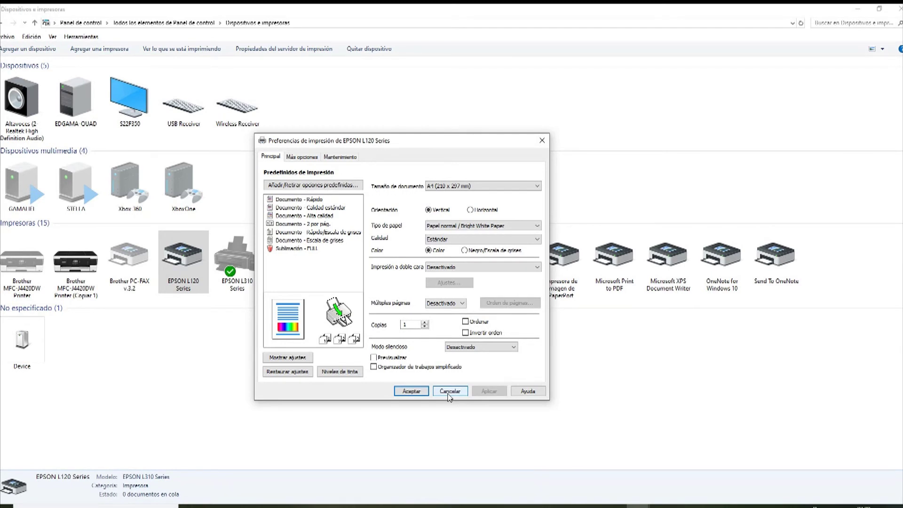
click(449, 392)
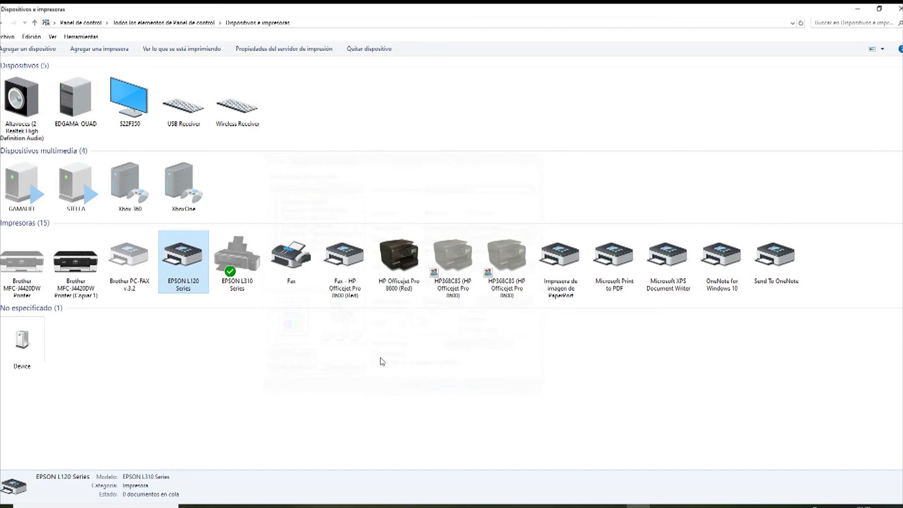
Print a test page from the printer properties of the EPSON L120 Series.
right_click(190, 273)
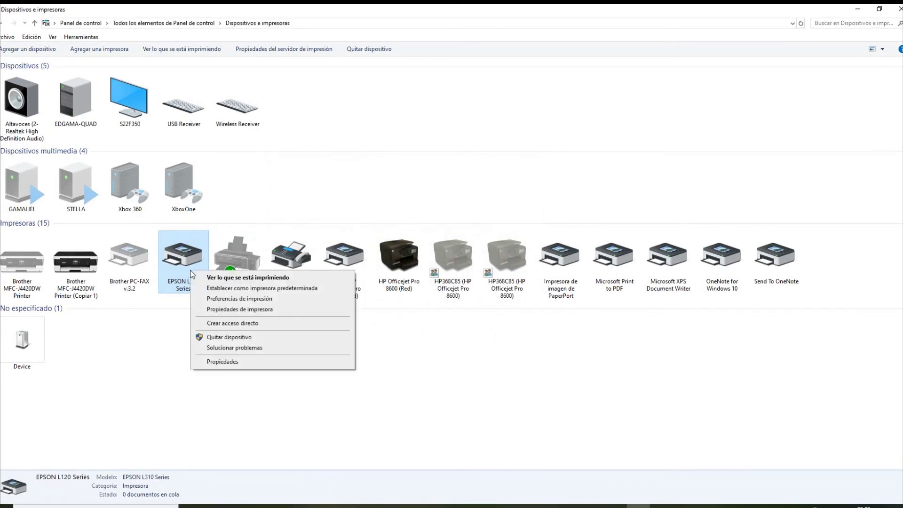
click(253, 309)
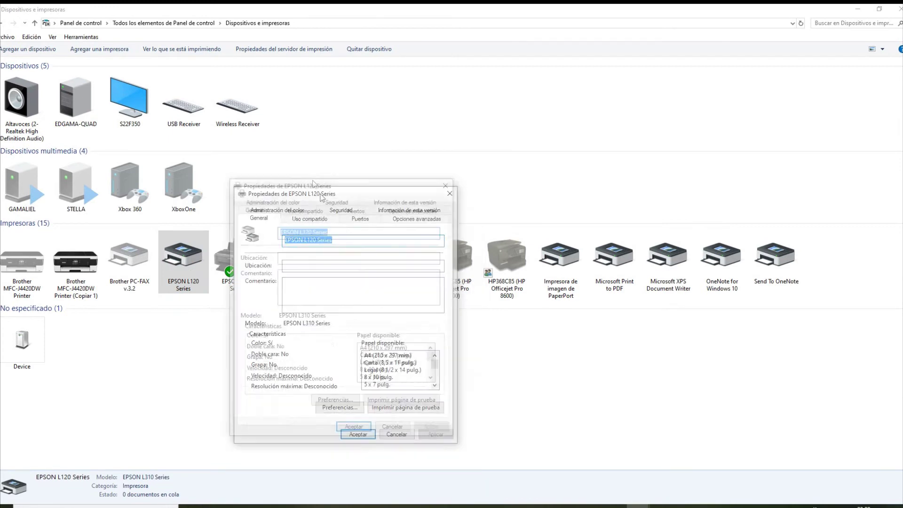
drag(322, 197, 303, 164)
click(378, 374)
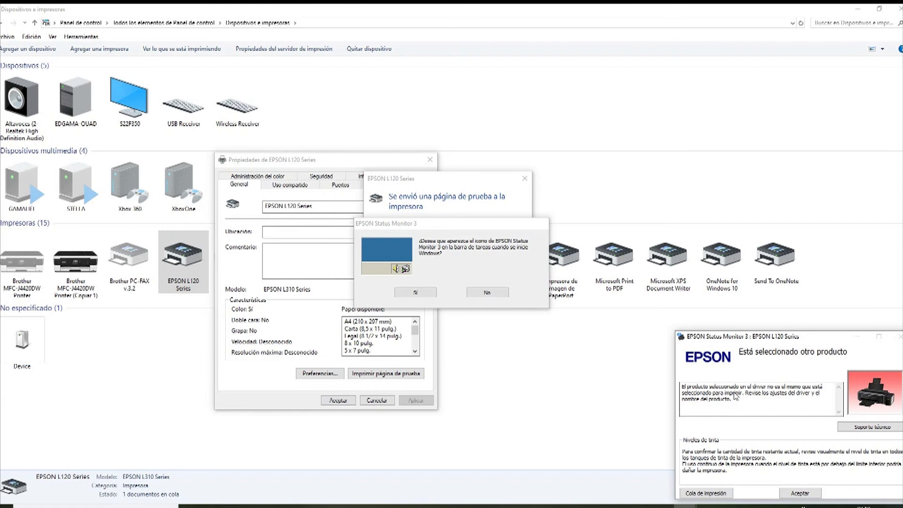
Dismiss the test page notices, decline showing the EPSON Status Monitor 3 icon at Windows startup, and accept the printer properties.
click(800, 493)
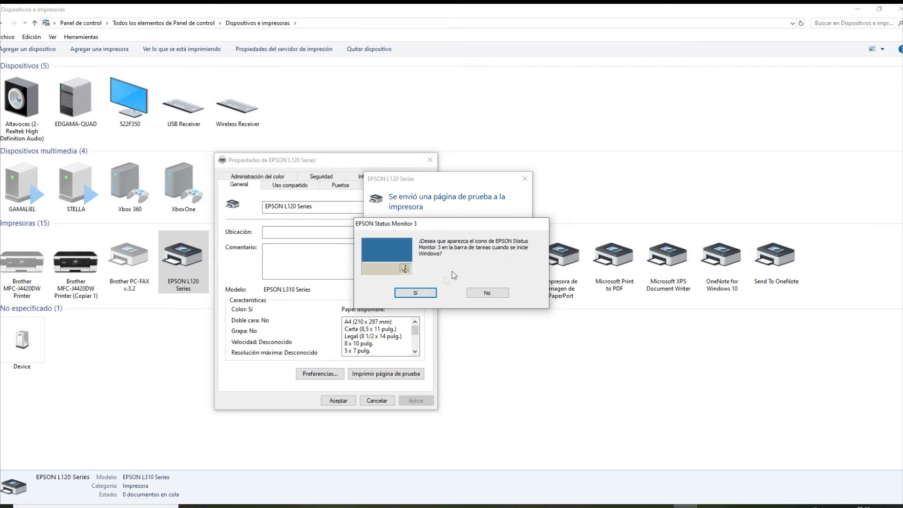
click(484, 293)
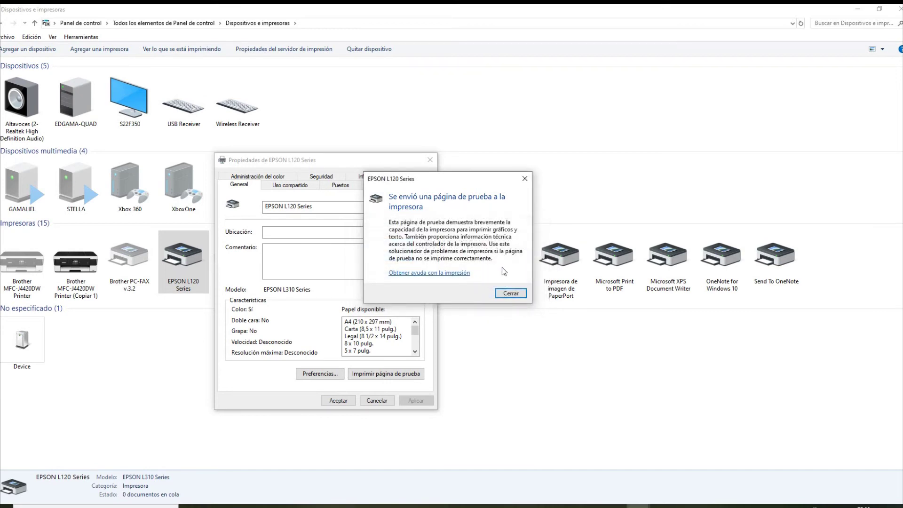
click(511, 293)
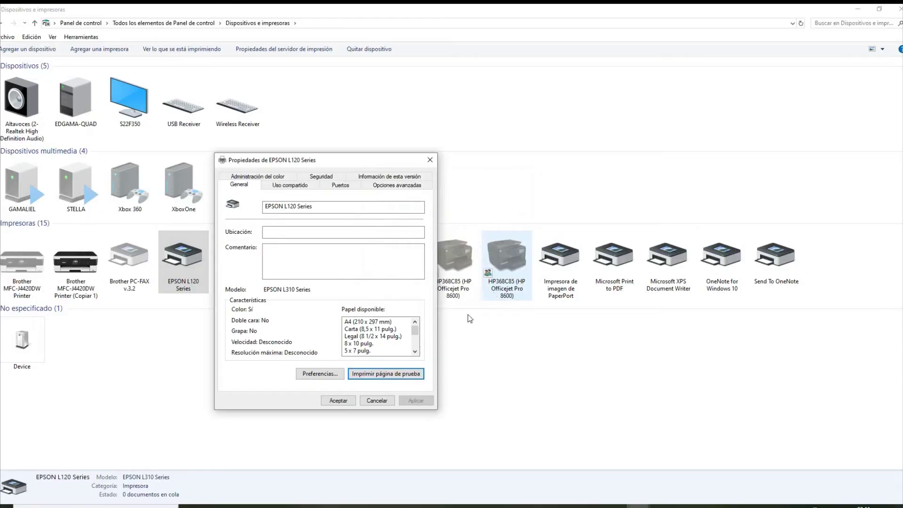
click(344, 402)
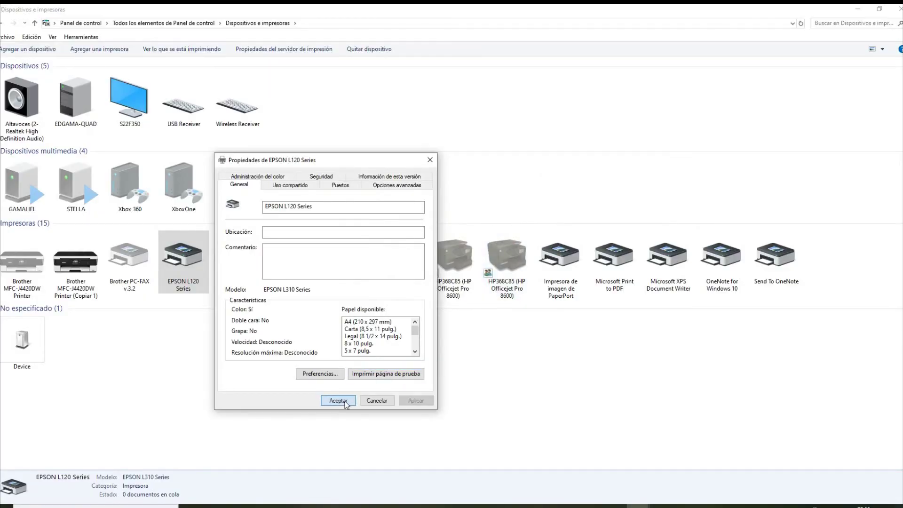